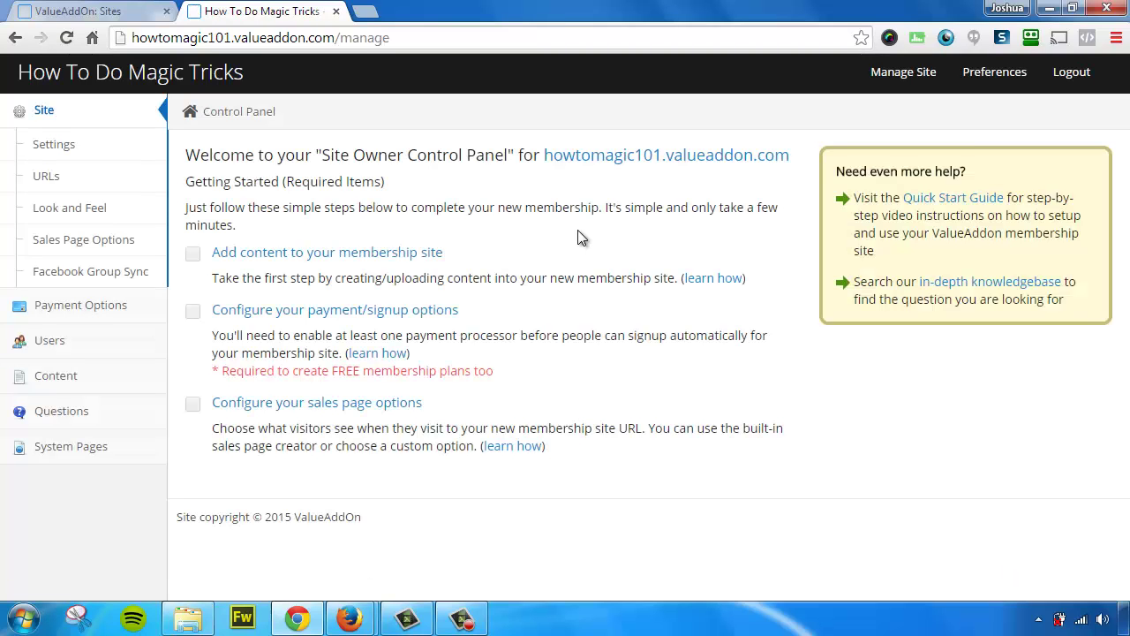
Step: Start a new course named "Magic Tricks" with the description "Learn how to do some simple magic tricks."
left_click(318, 255)
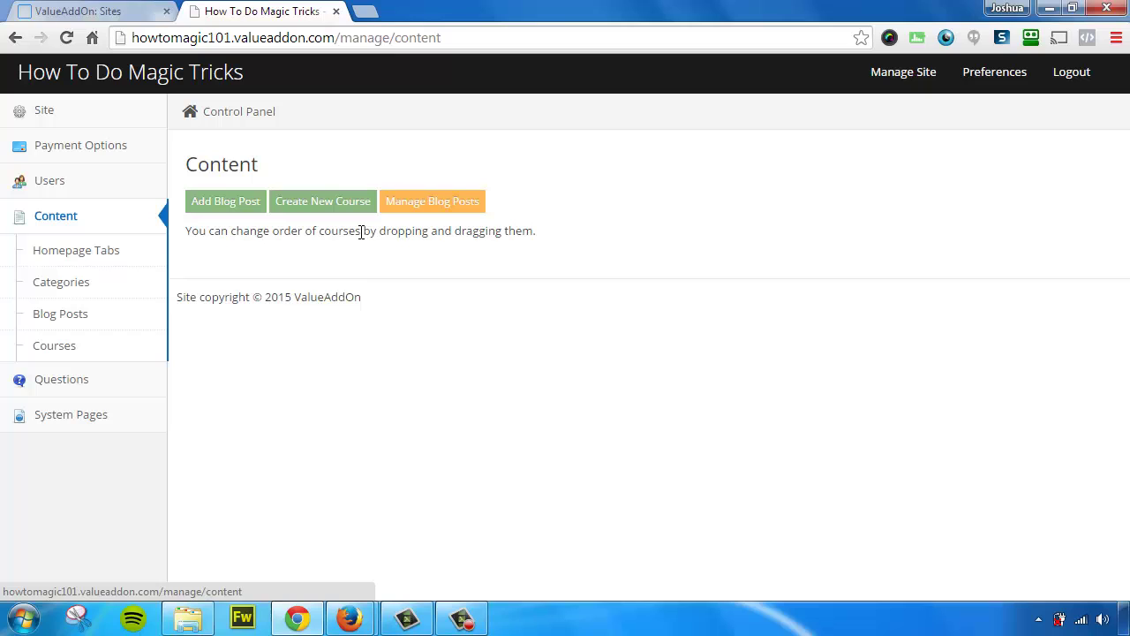
left_click(314, 210)
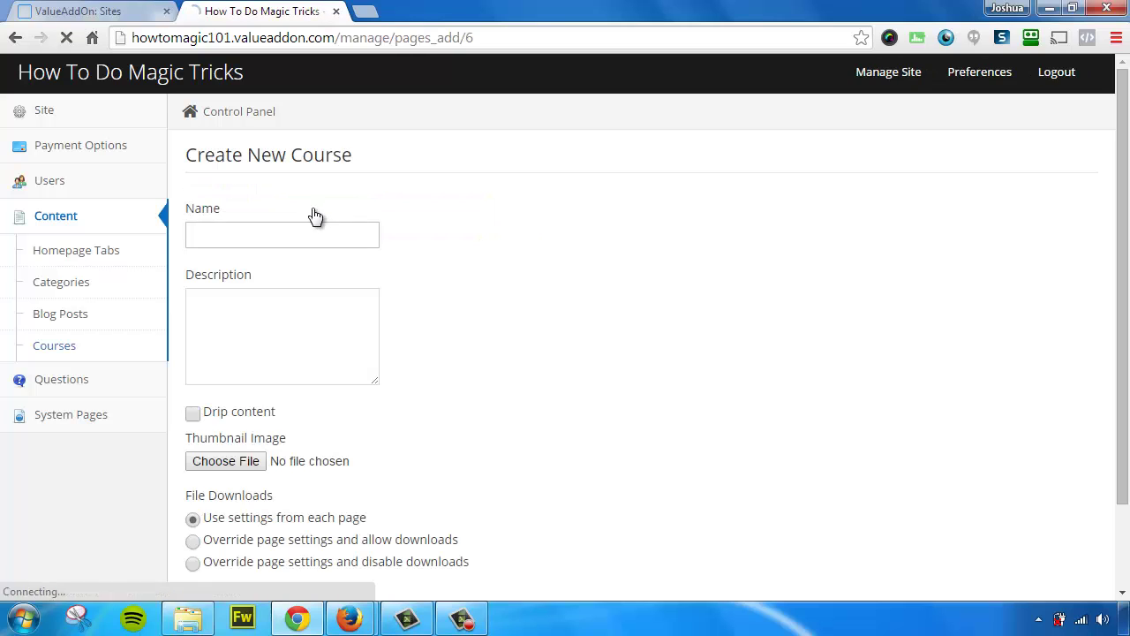
left_click(276, 241)
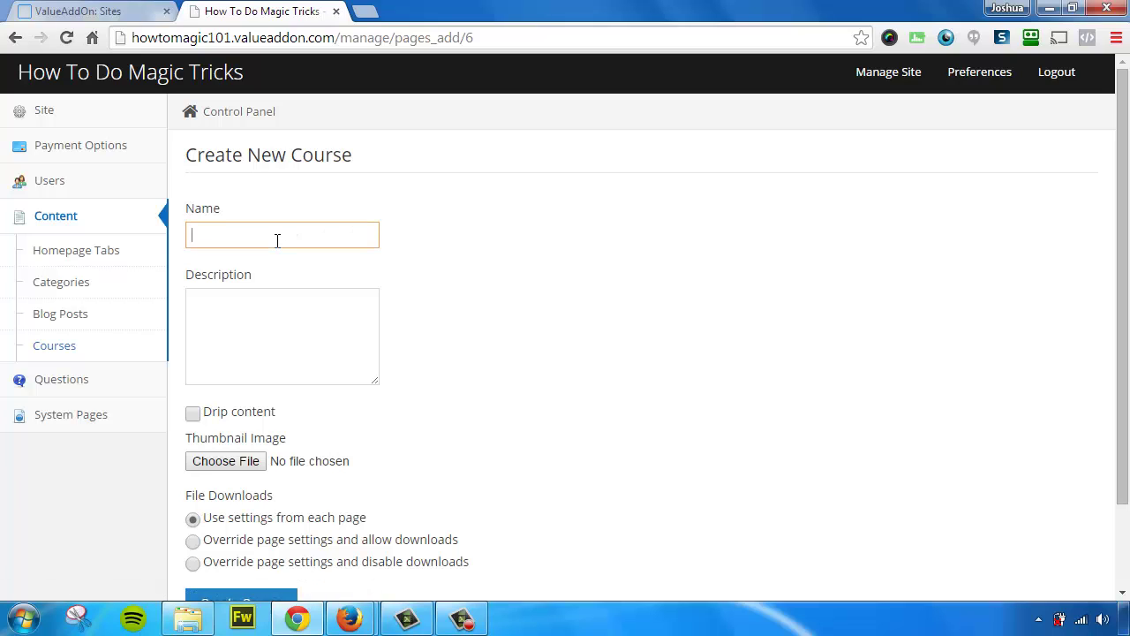
type("Magic Tricks")
key("Tab")
type("Learn how to do some simple magic tricks.")
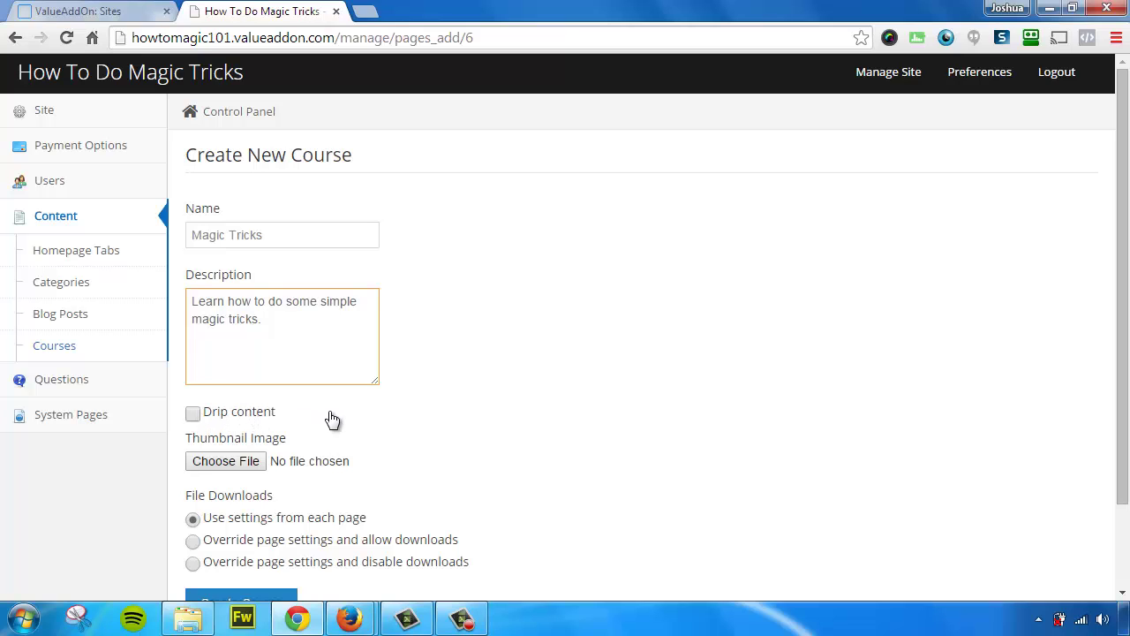
Step: Choose cover_art.jpg as the course's thumbnail image and create the course
left_click(233, 462)
left_click(314, 255)
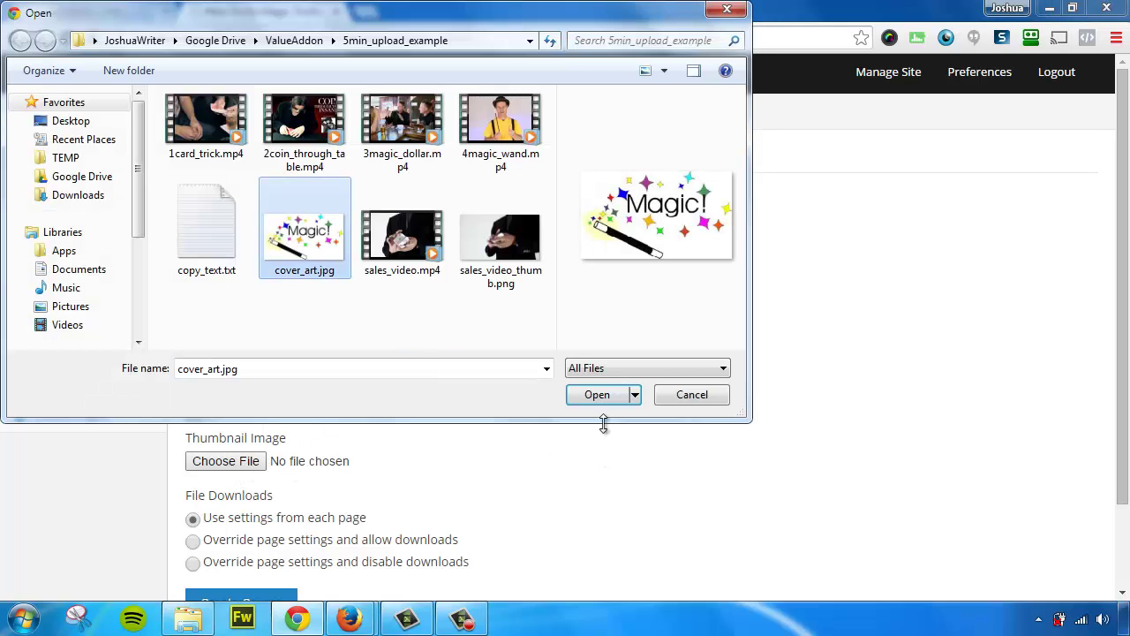
left_click(598, 393)
scroll(450, 457, "down", 1)
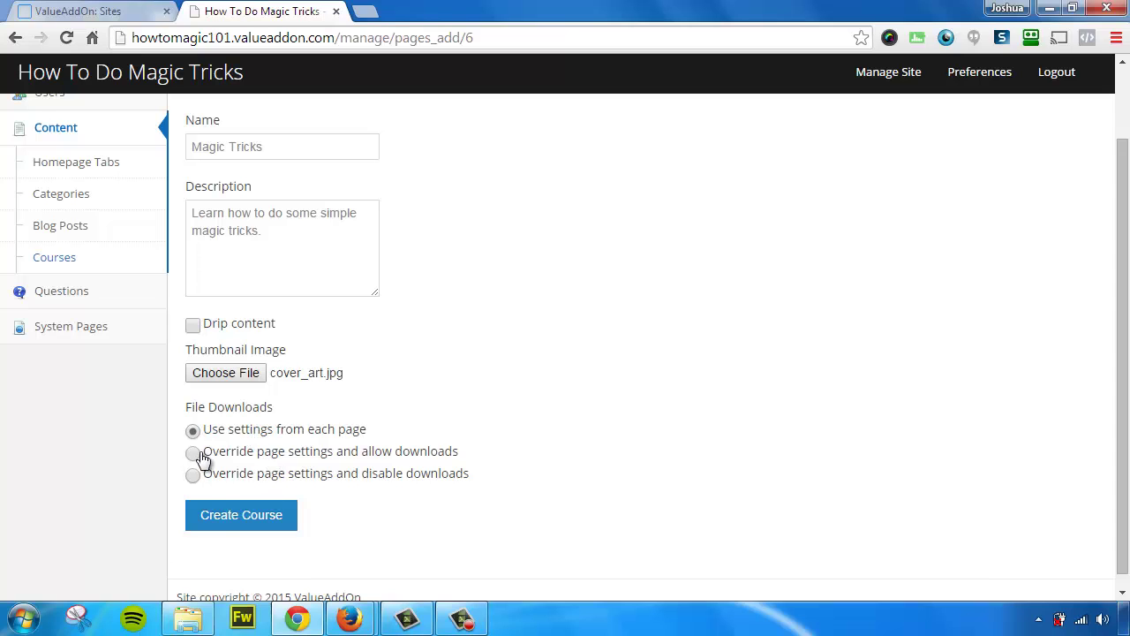
left_click(235, 521)
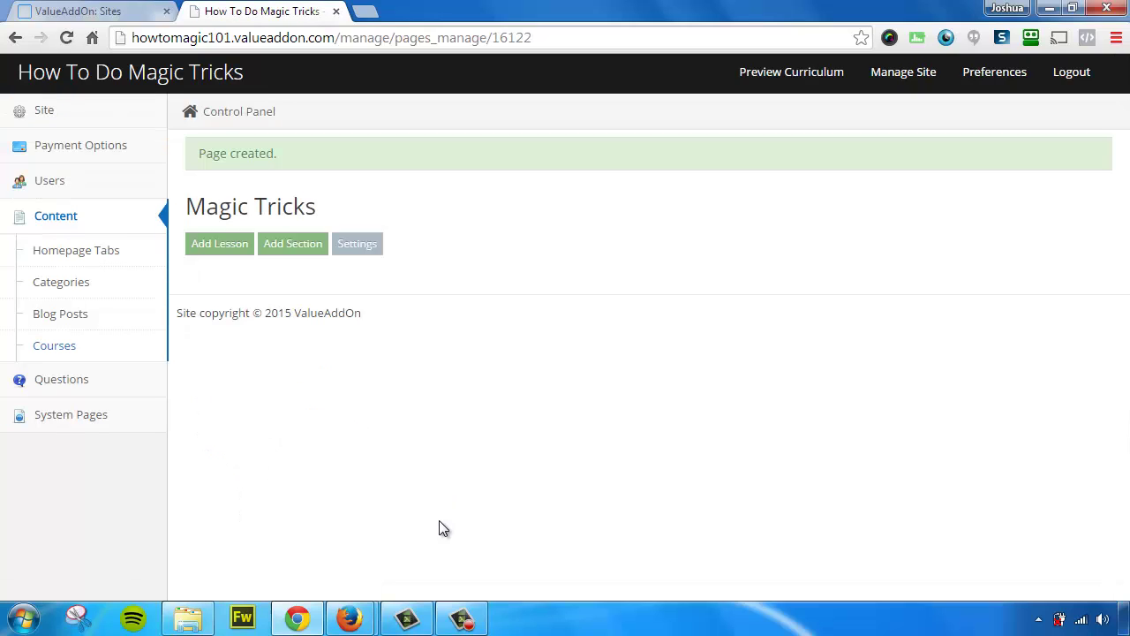
Step: Add a section named "Getting Started" to the Magic Tricks course
left_click(292, 248)
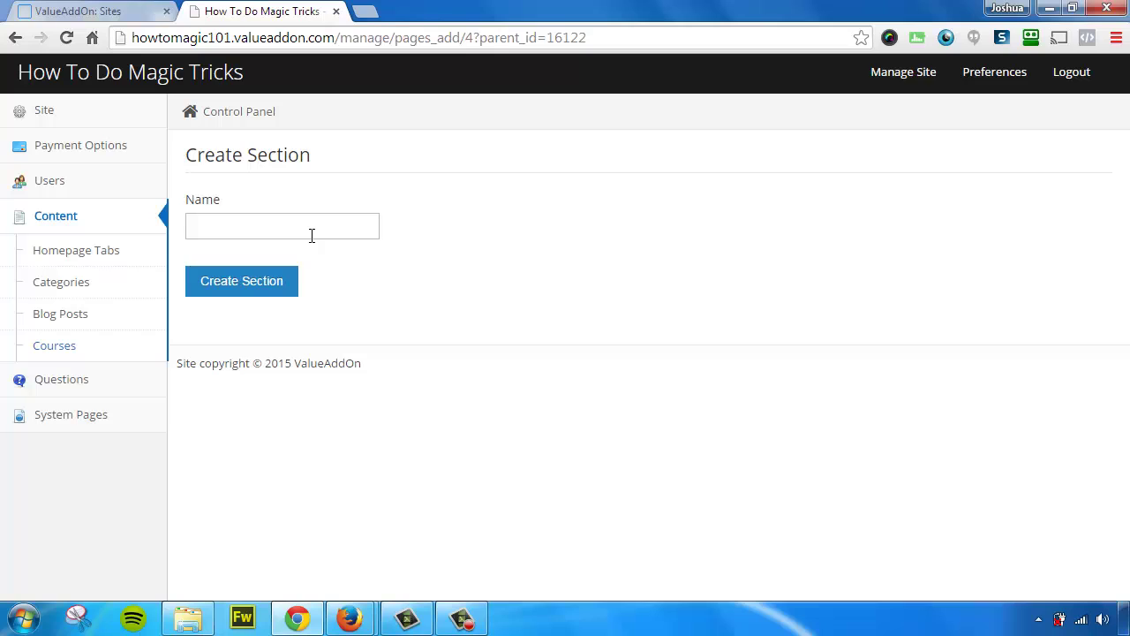
left_click(253, 229)
type("Getting Started")
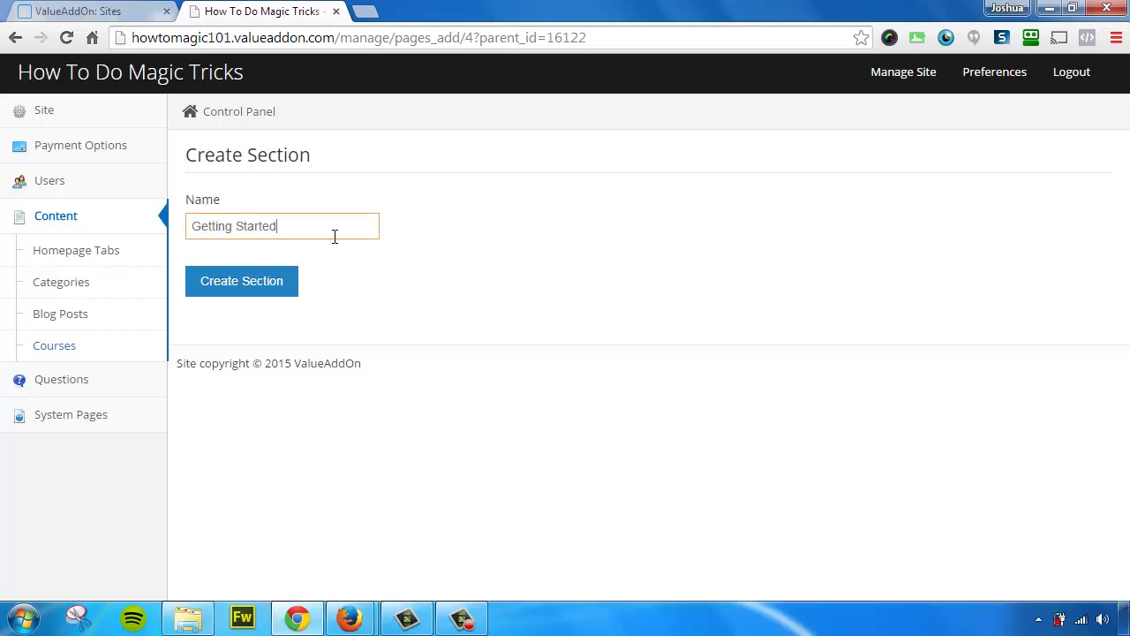
left_click(245, 282)
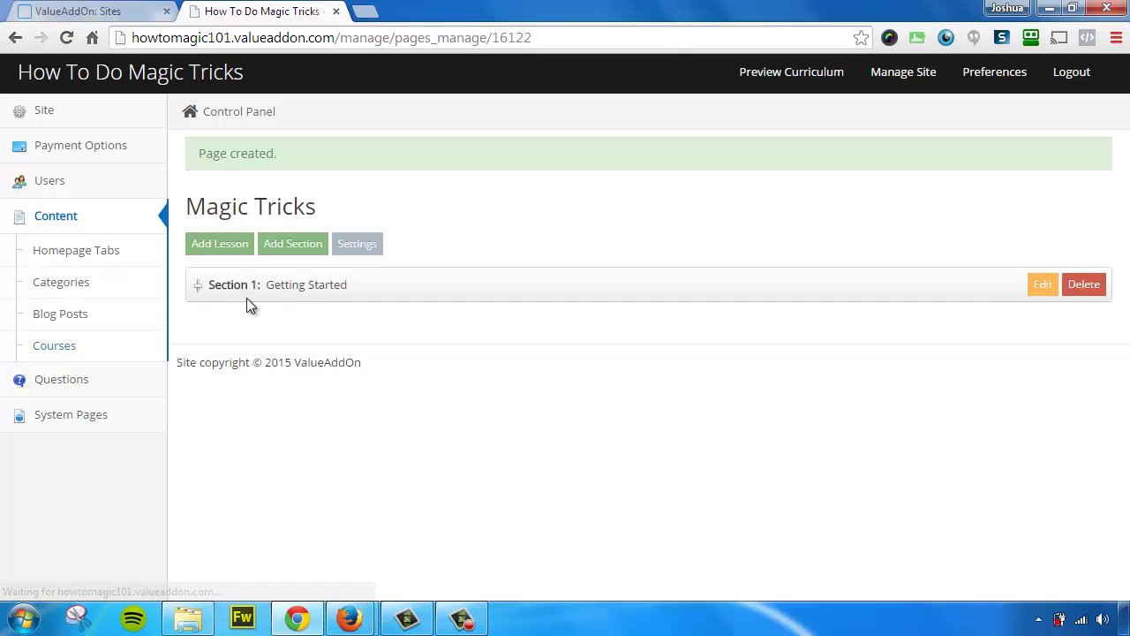
Step: Start a Video lesson titled "Card Trick" with the summary "Learn how to do a cool card trick."
left_click(231, 257)
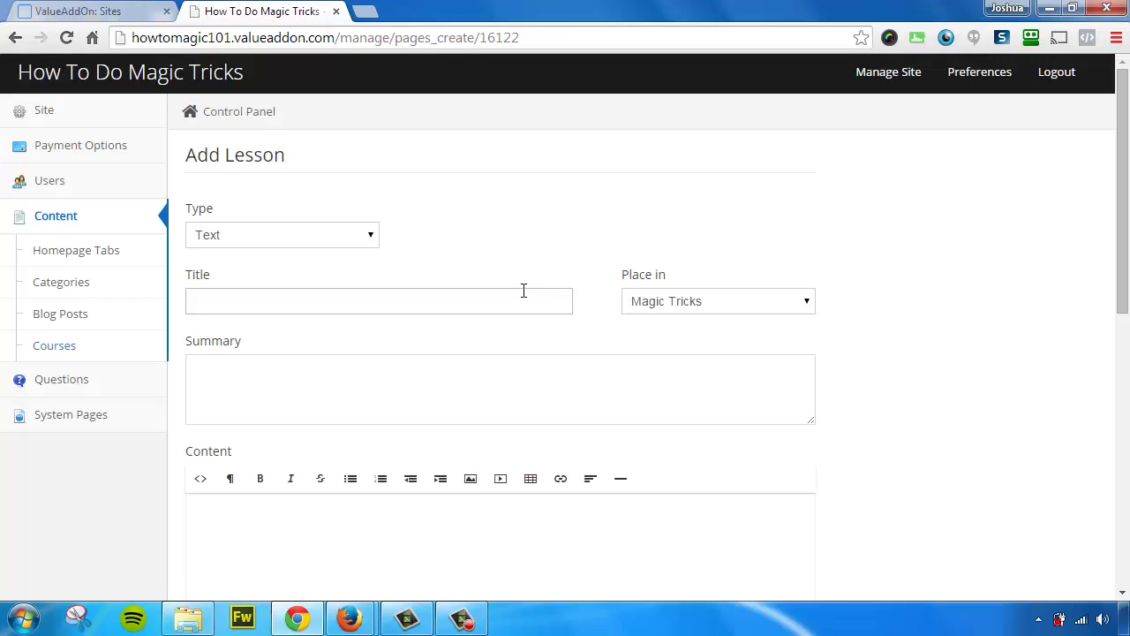
left_click(360, 238)
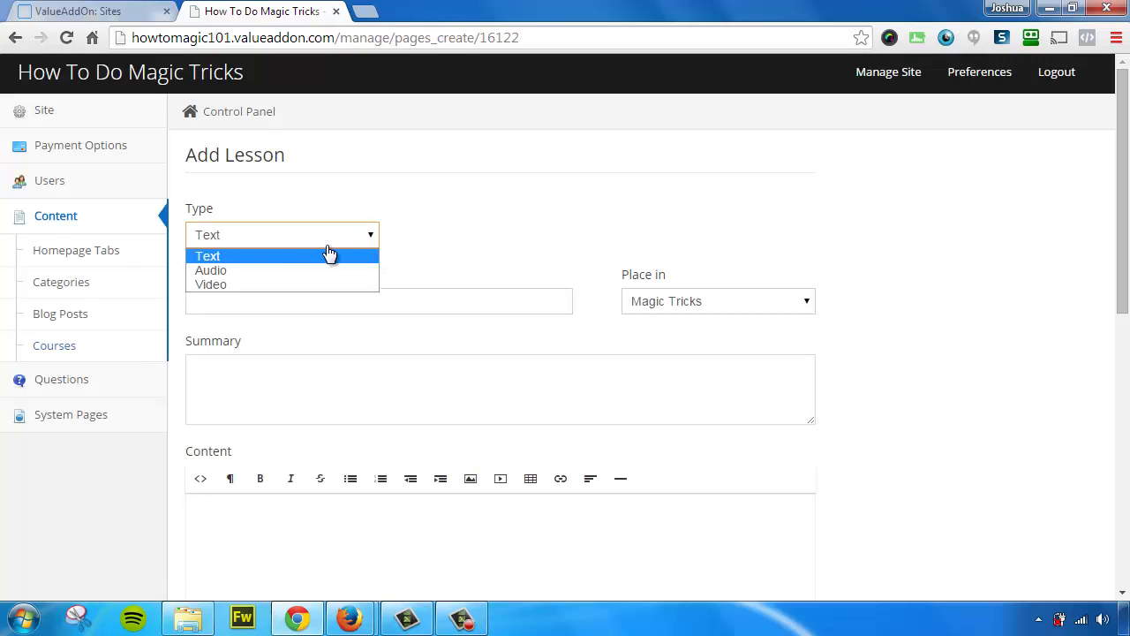
left_click(223, 284)
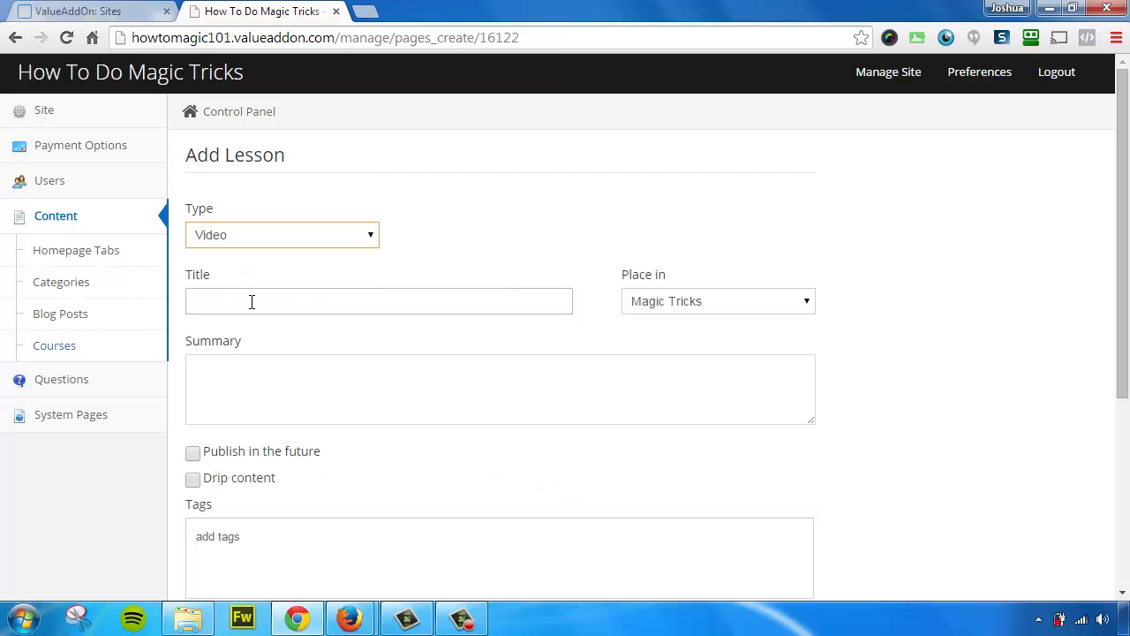
left_click(251, 302)
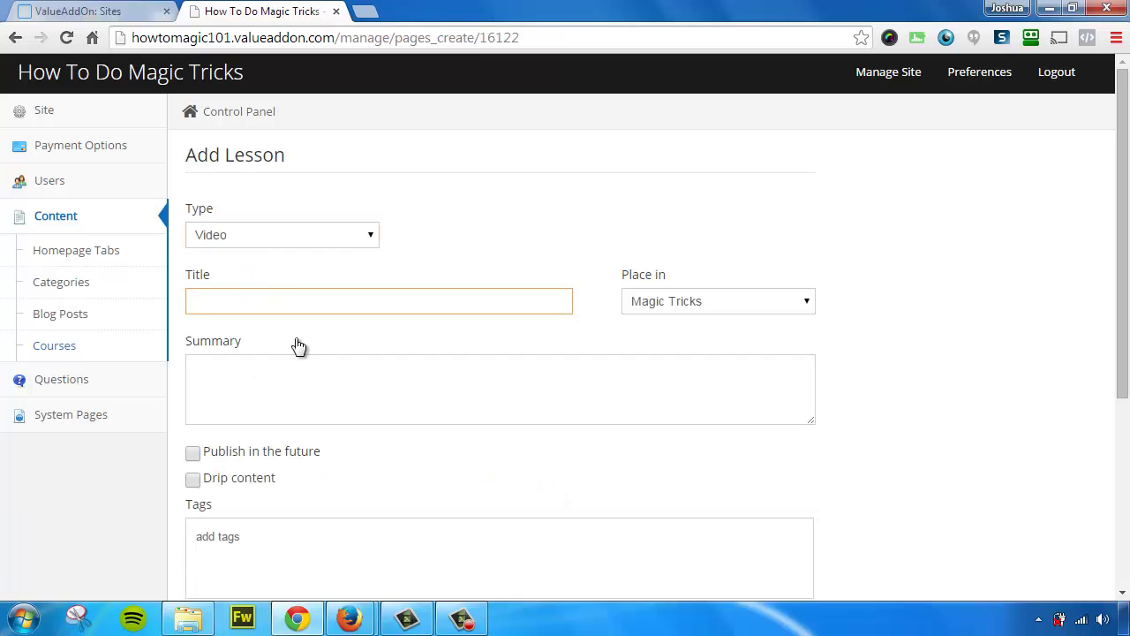
type("Card Trick")
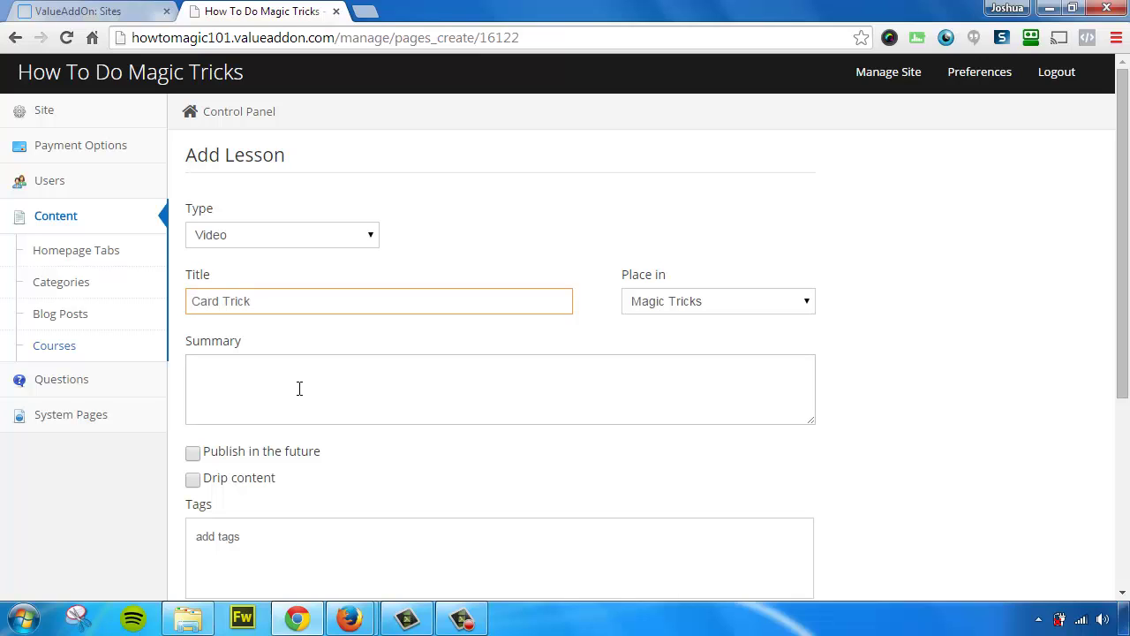
left_click(298, 391)
type("Lear")
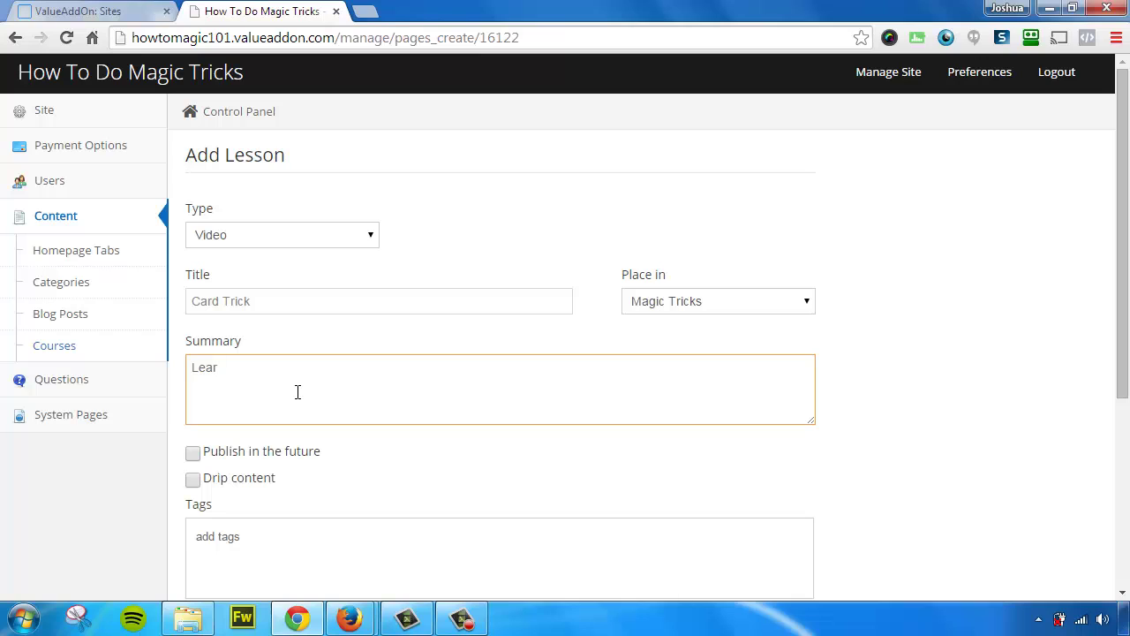
type("n how to do a cool card trick.")
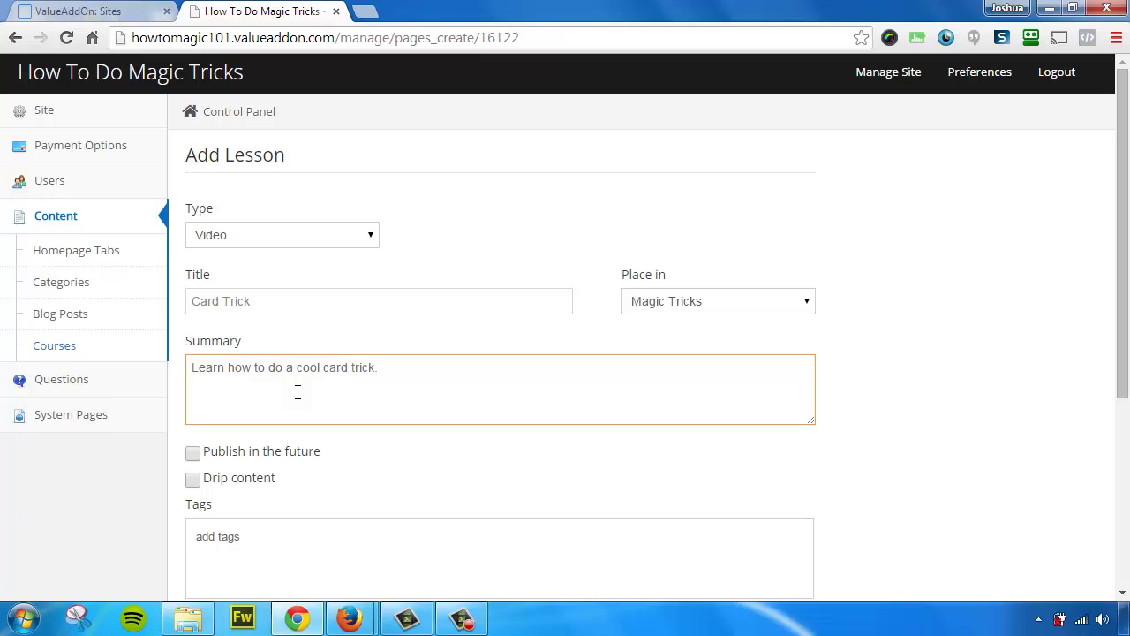
scroll(288, 398, "down", 1)
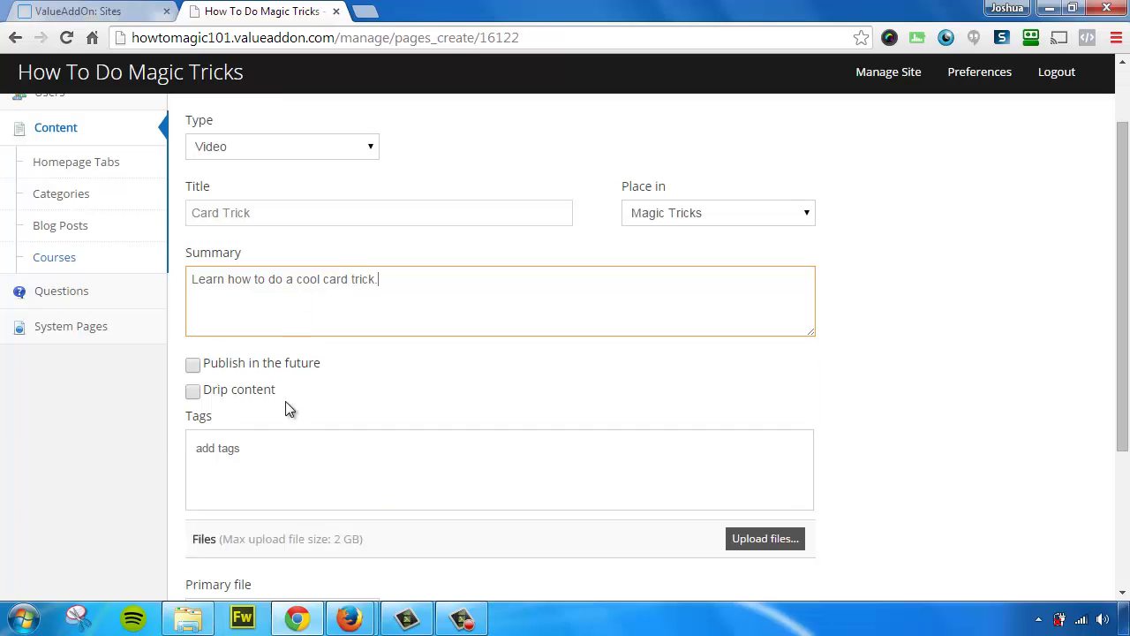
left_click(192, 366)
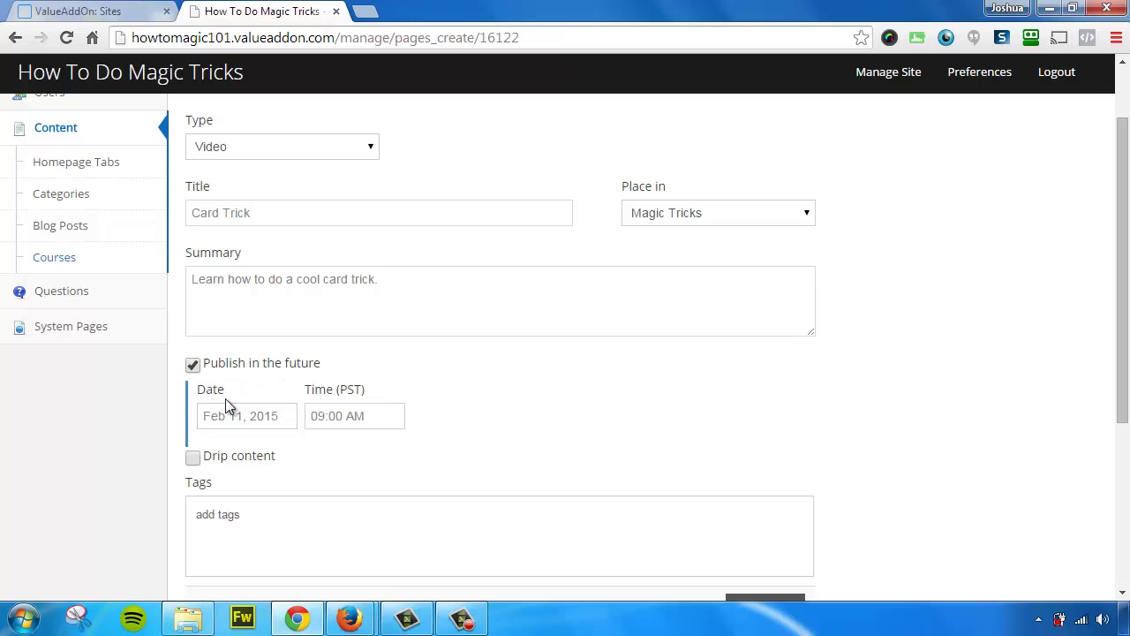
left_click(194, 365)
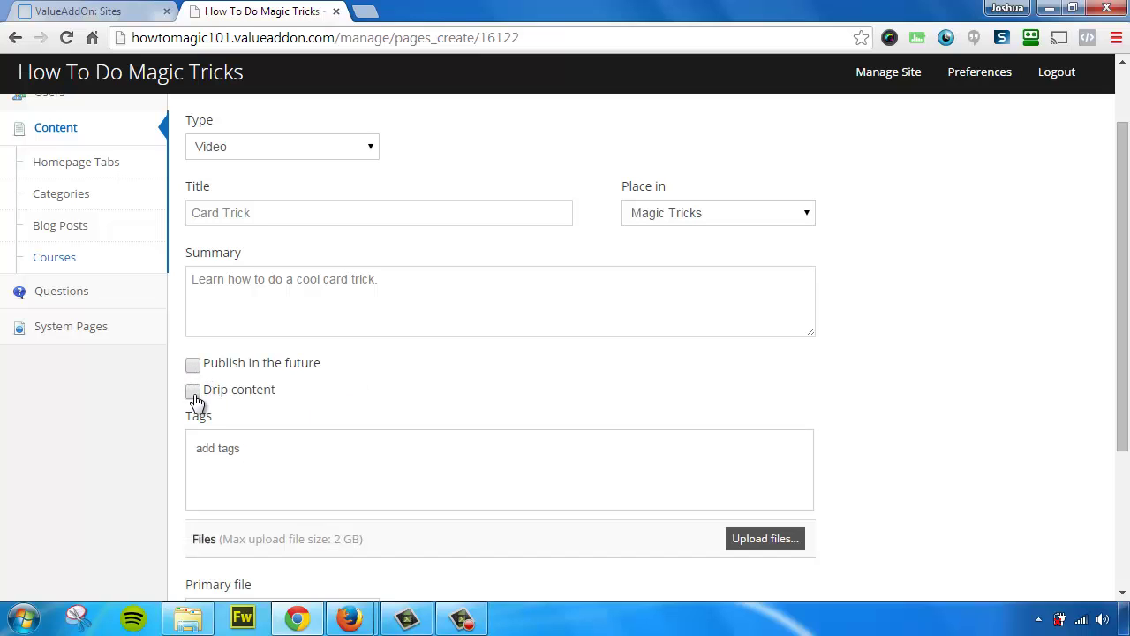
left_click(193, 392)
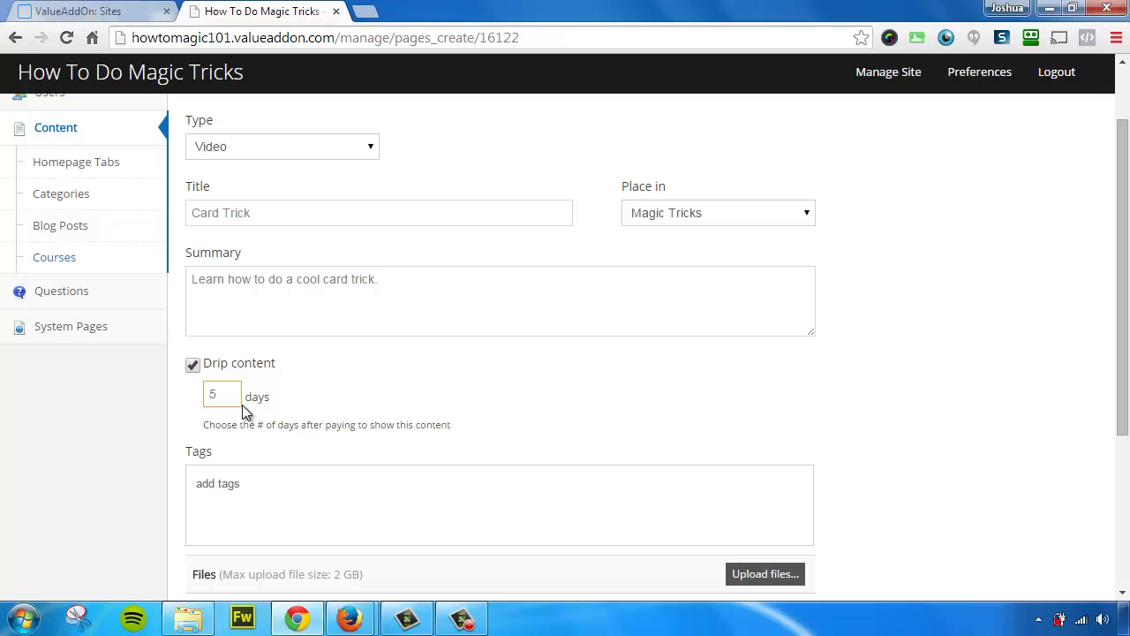
left_click(193, 367)
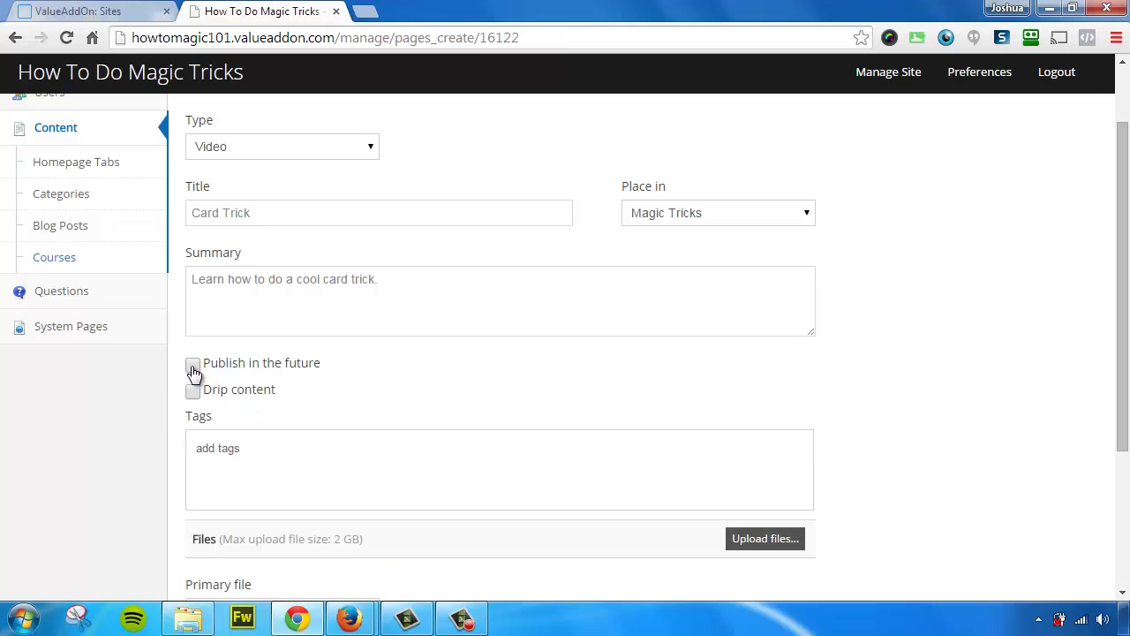
left_click(194, 391)
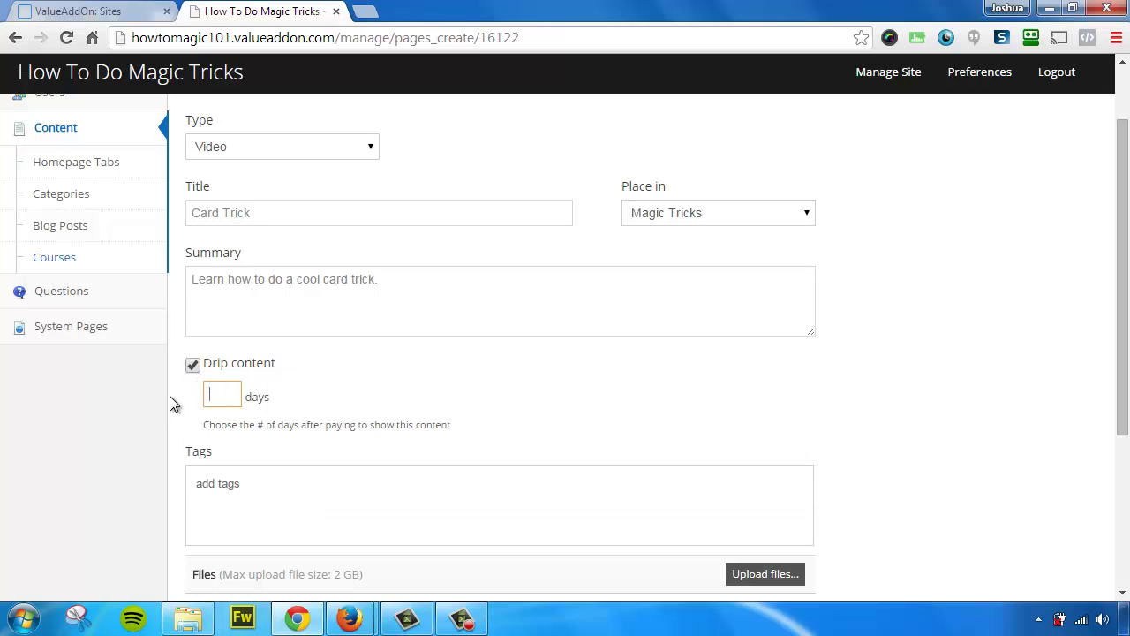
left_click(192, 367)
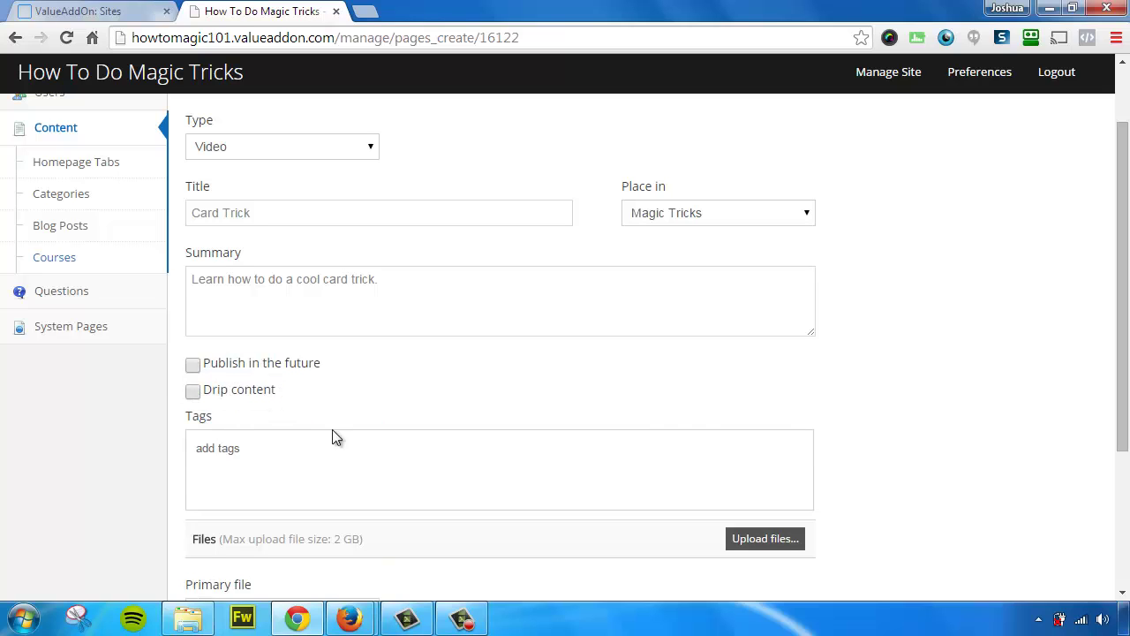
Step: Add the tags "card tricks" and "magic tricks" to the Card Trick lesson
left_click(278, 447)
type("card tricks")
key("Return")
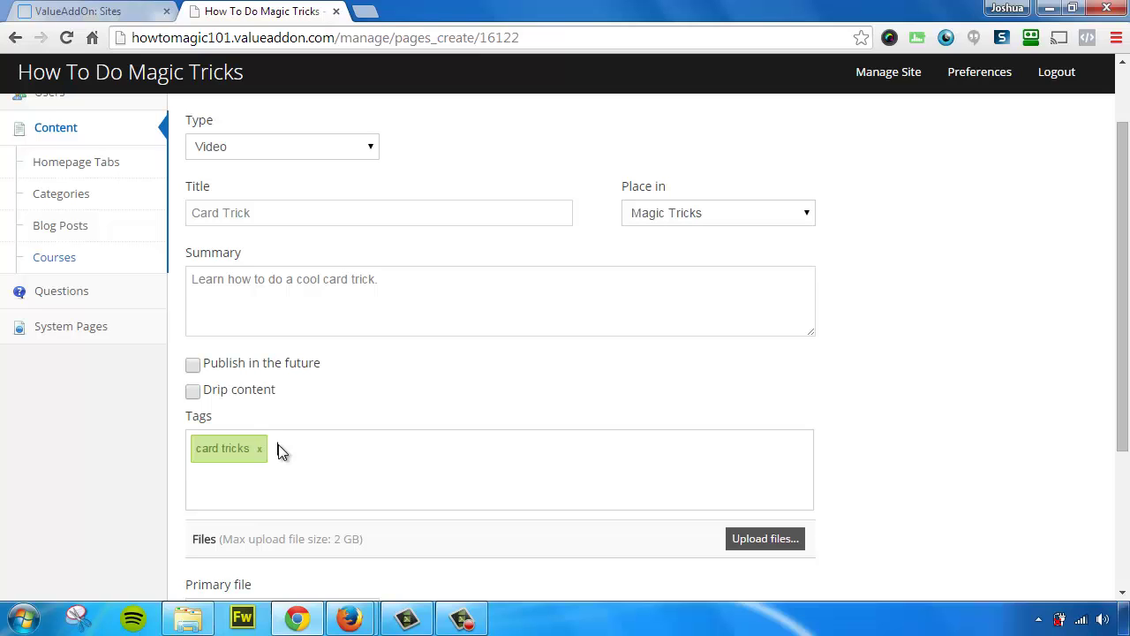
type("magic tricks")
key("Return")
Step: Upload the video file 1card_trick.mp4 to the Card Trick lesson
scroll(529, 452, "down", 1)
left_click(760, 536)
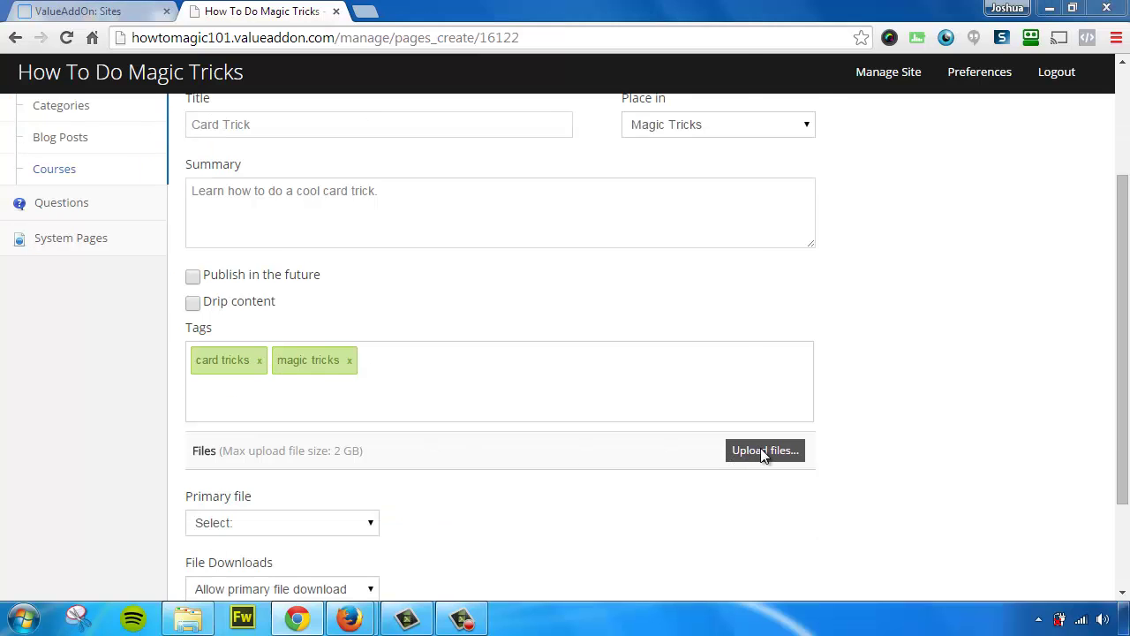
left_click(192, 145)
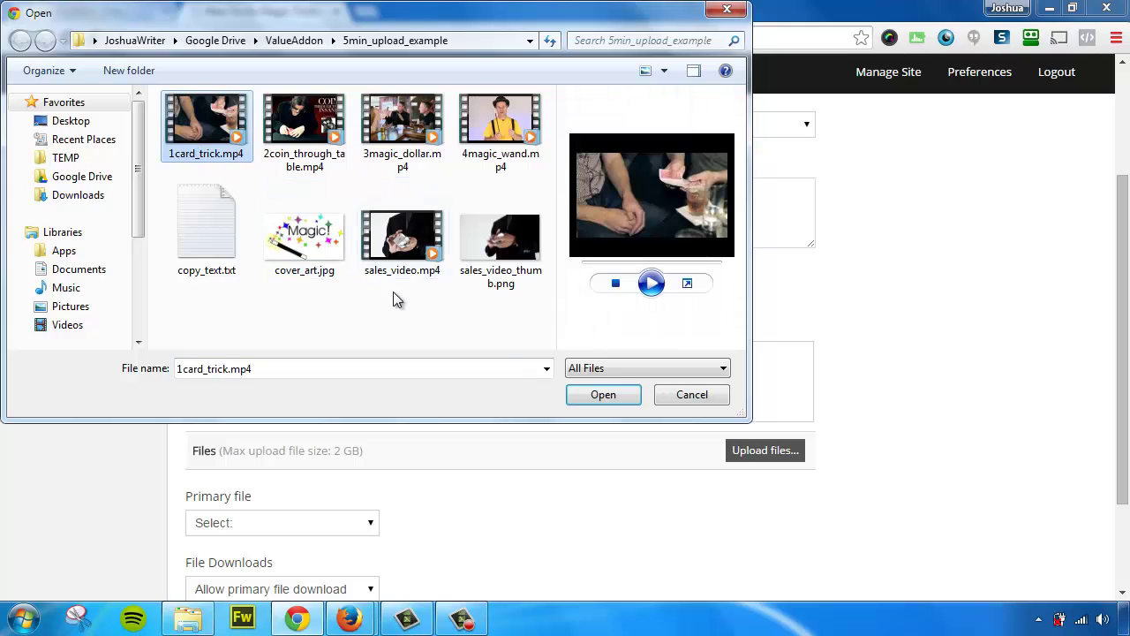
left_click(601, 396)
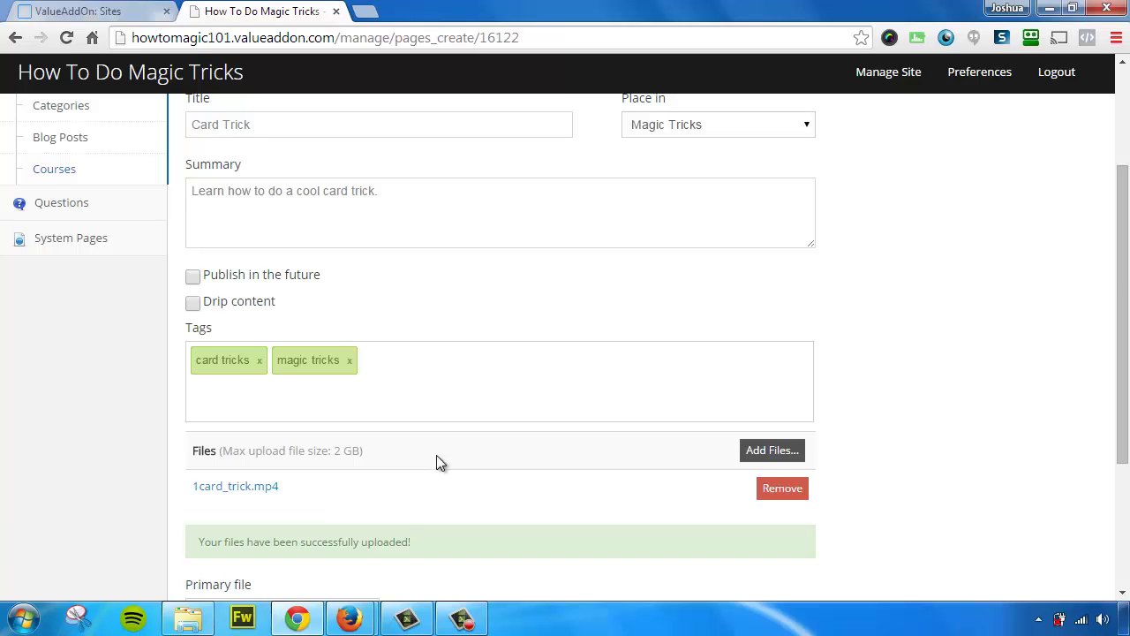
Step: Set the lesson's file downloads to "Allow primary file download" and publish the lesson
scroll(436, 453, "down", 3)
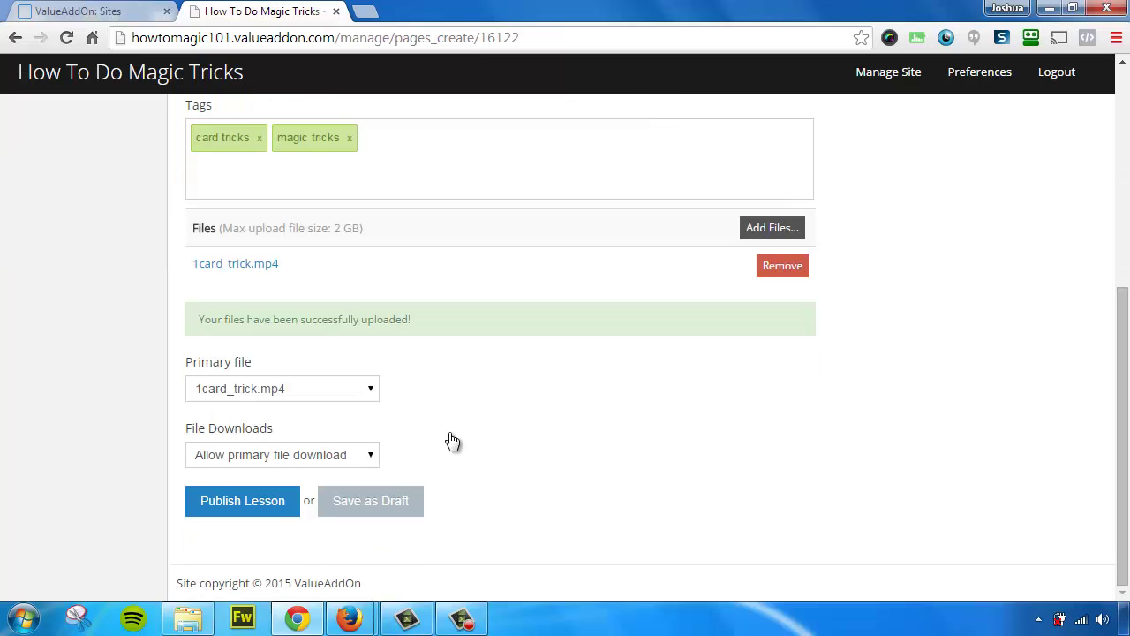
left_click(247, 505)
left_click(269, 461)
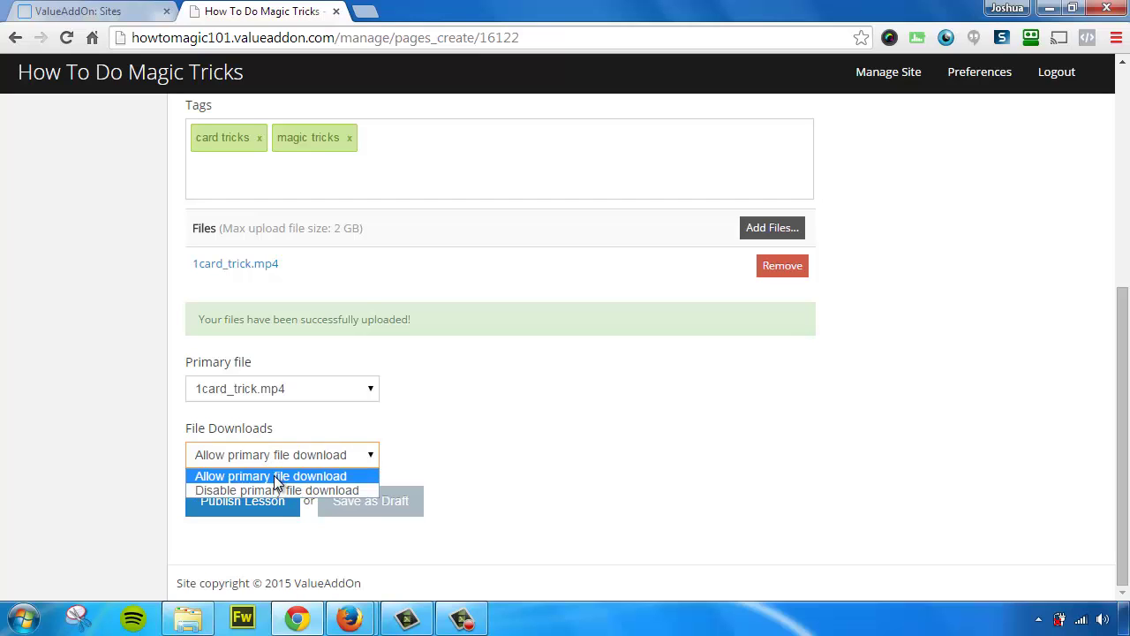
left_click(265, 478)
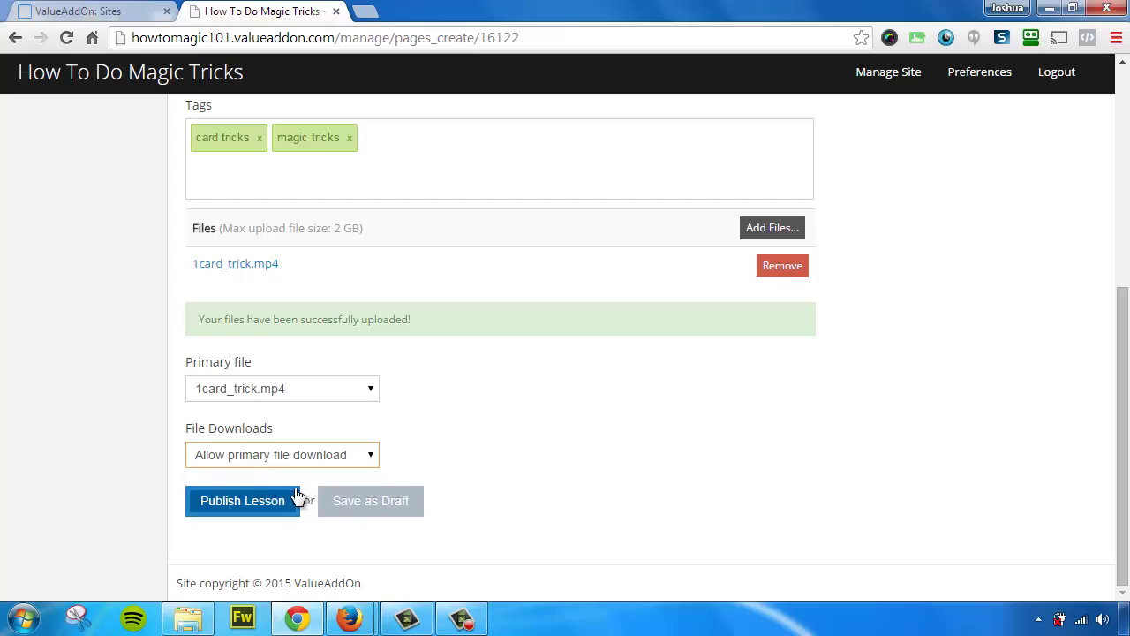
left_click(229, 510)
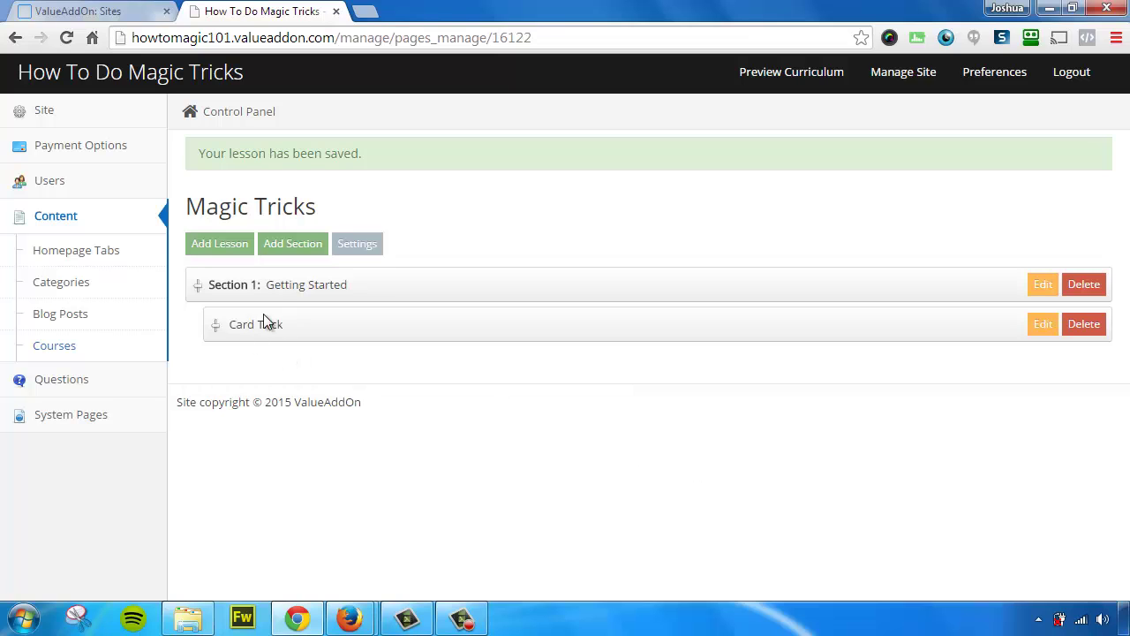
Step: Start a new lesson in the Magic Tricks course and upload the video file 2coin_through_table.mp4 to it
left_click(222, 252)
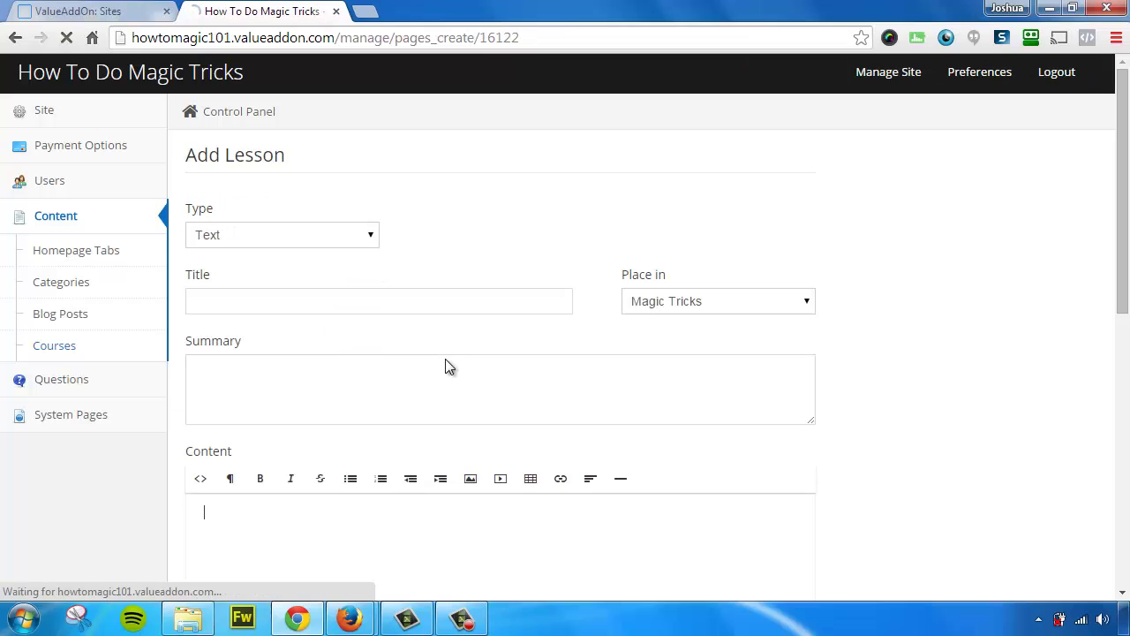
scroll(486, 397, "down", 5)
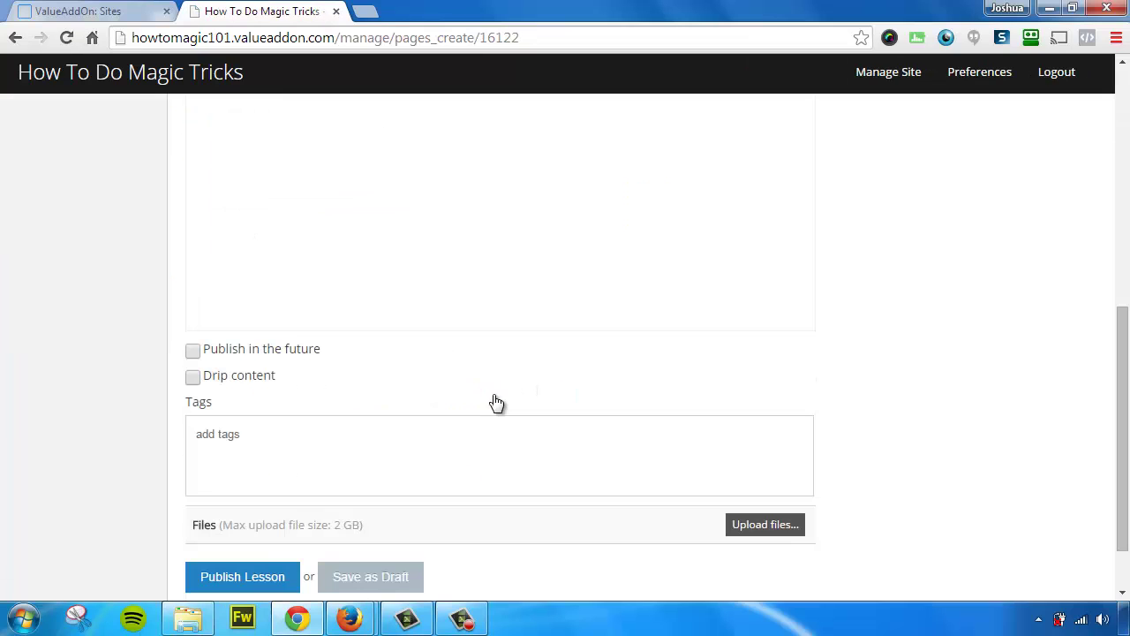
left_click(773, 528)
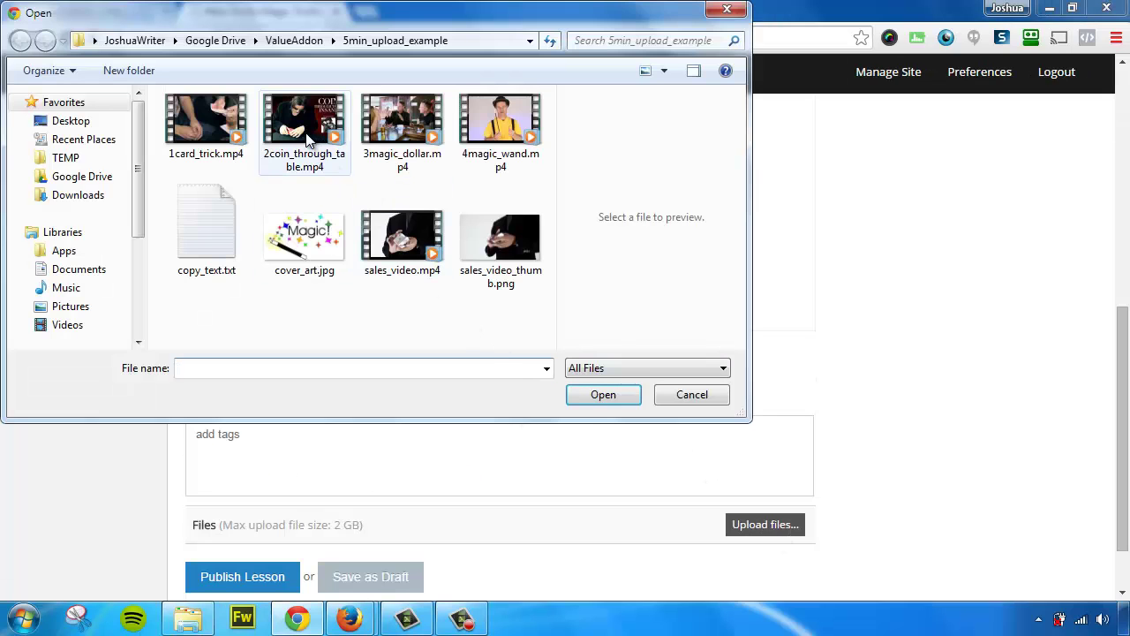
left_click(306, 140)
left_click(602, 396)
Step: Make the lesson a Video lesson titled "Coin through table" with the summary "Learn how to pass a coin through the table."
scroll(836, 389, "up", 5)
left_click(250, 240)
left_click(234, 284)
left_click(237, 301)
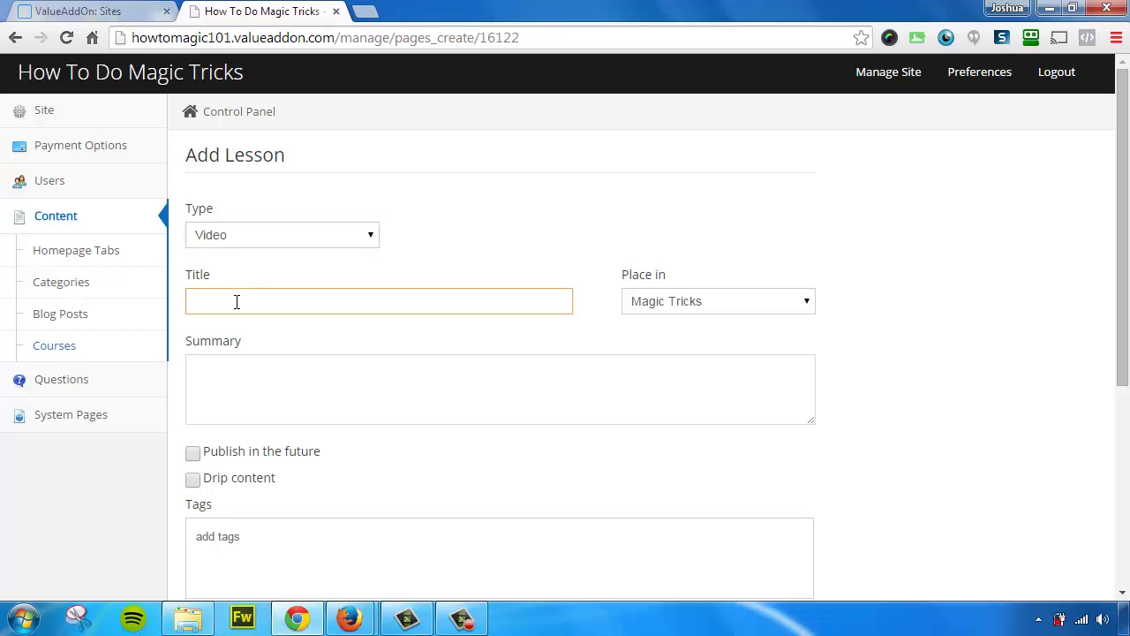
type("Coin through table")
key("Tab")
type("Learn how to pass a coint ")
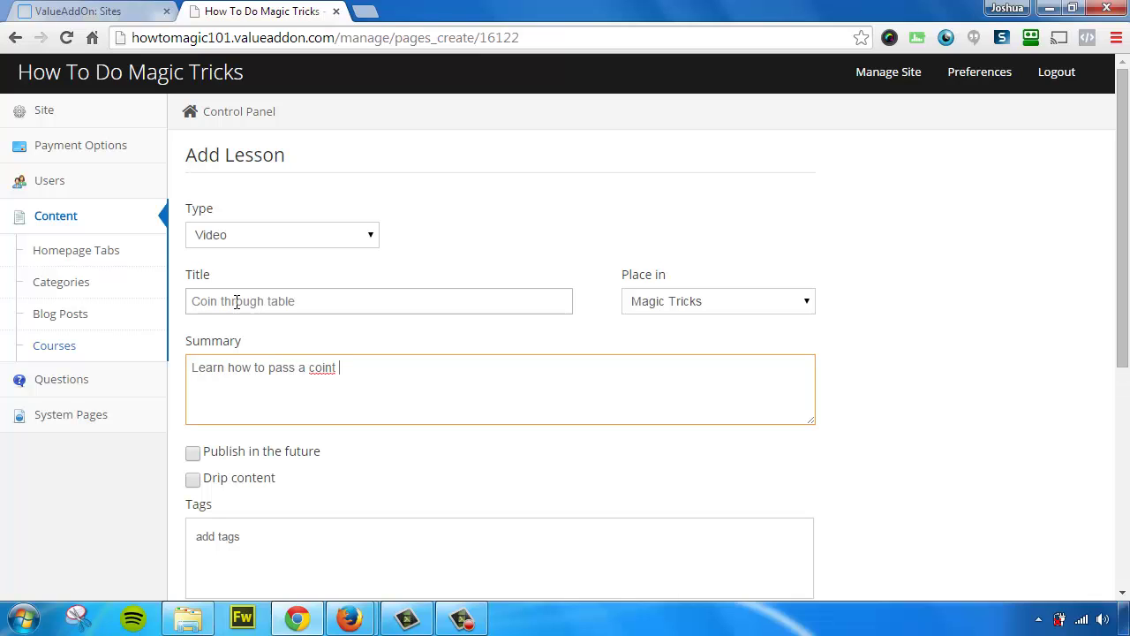
key("BackSpace")
key("BackSpace")
type(" through the table.")
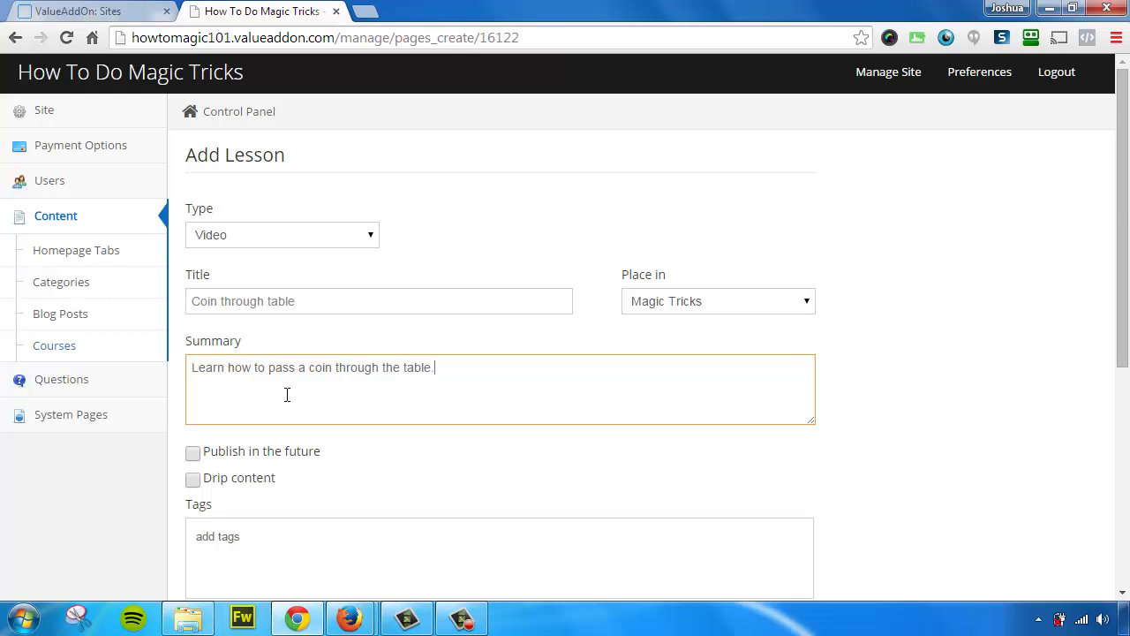
Step: Publish the Coin through table lesson in the Magic Tricks course
scroll(285, 394, "down", 3)
scroll(265, 371, "down", 2)
left_click(251, 518)
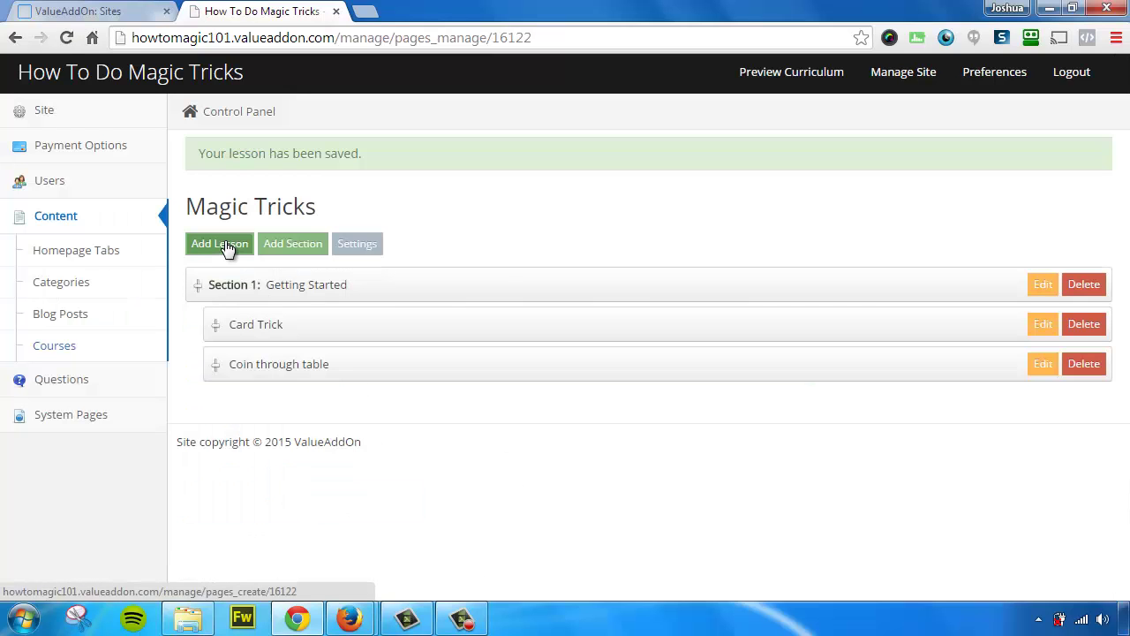
Step: Start another Video lesson in the Magic Tricks course and upload the file 3magic_dollar.mp4 to it
left_click(227, 247)
left_click(300, 236)
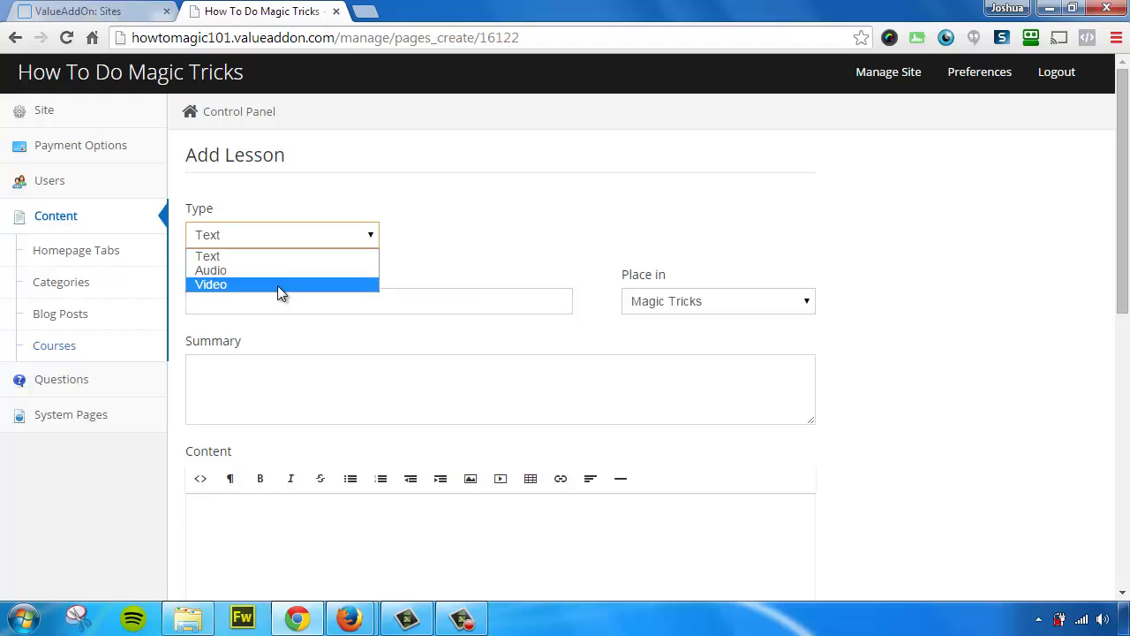
left_click(278, 286)
scroll(576, 322, "down", 4)
left_click(774, 319)
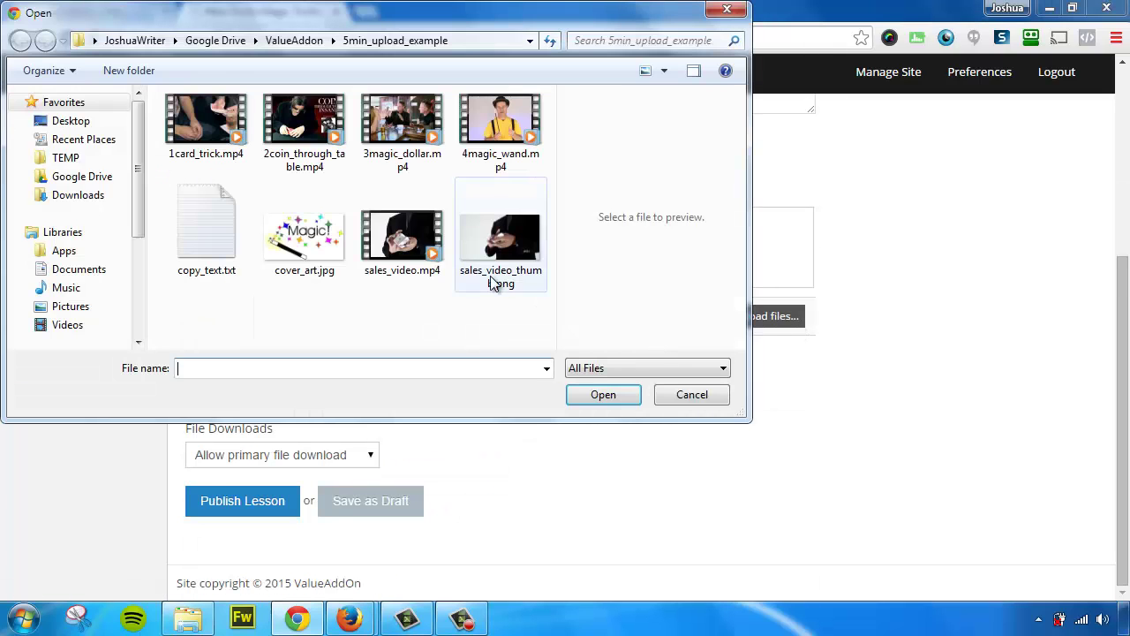
left_click(402, 132)
left_click(574, 395)
Step: Title the lesson "Magic Dollar Trick" and enter the summary "Learn how to do the magic dollar trick."
scroll(507, 404, "up", 5)
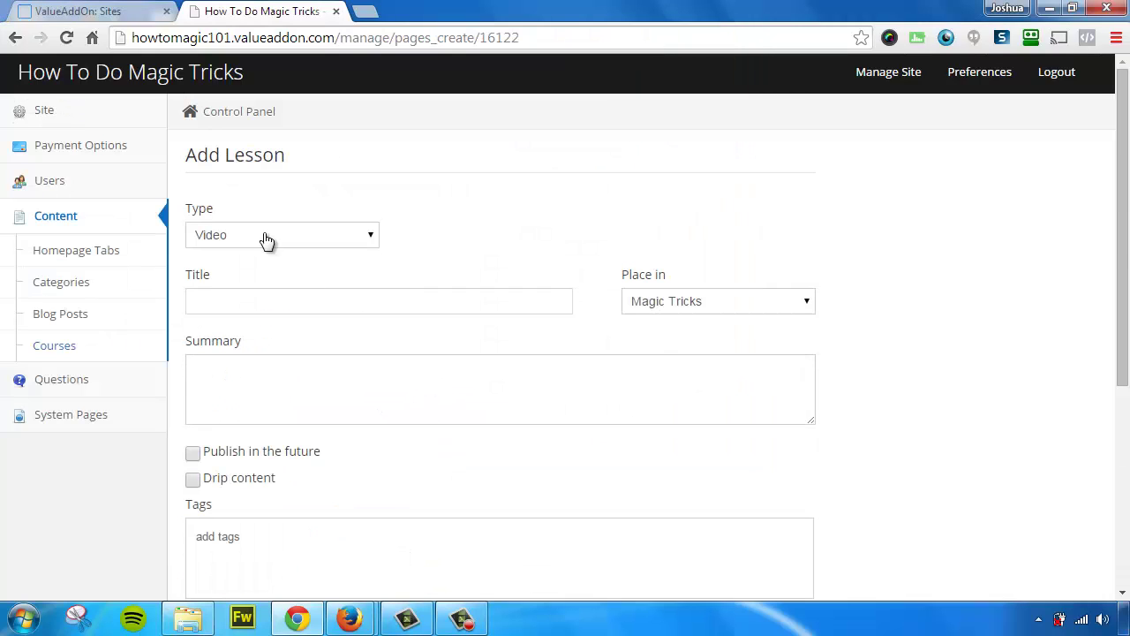
left_click(266, 237)
left_click(245, 238)
left_click(234, 301)
type("Magic Dolla")
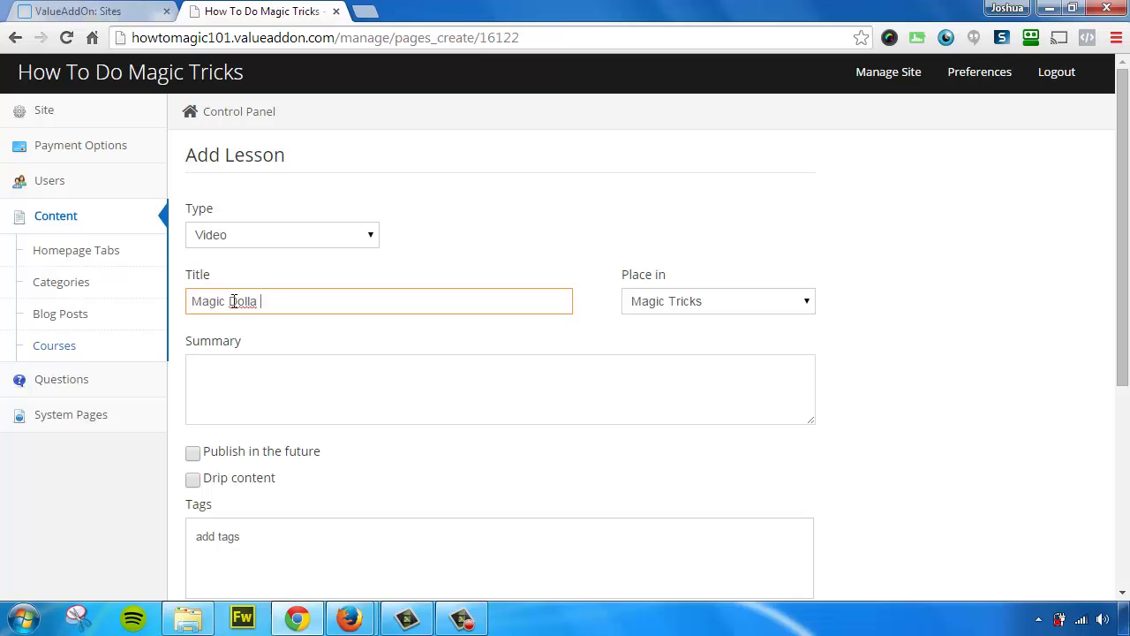
type("r Trick")
key("Tab")
type("Learn how to do")
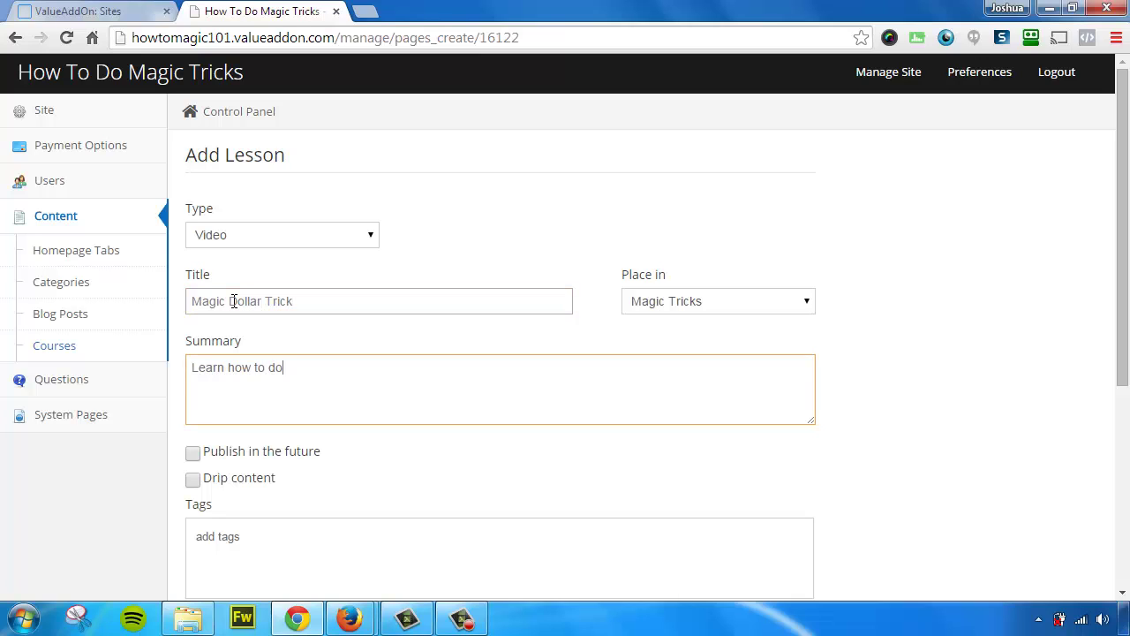
type(" the magic dollar trick.")
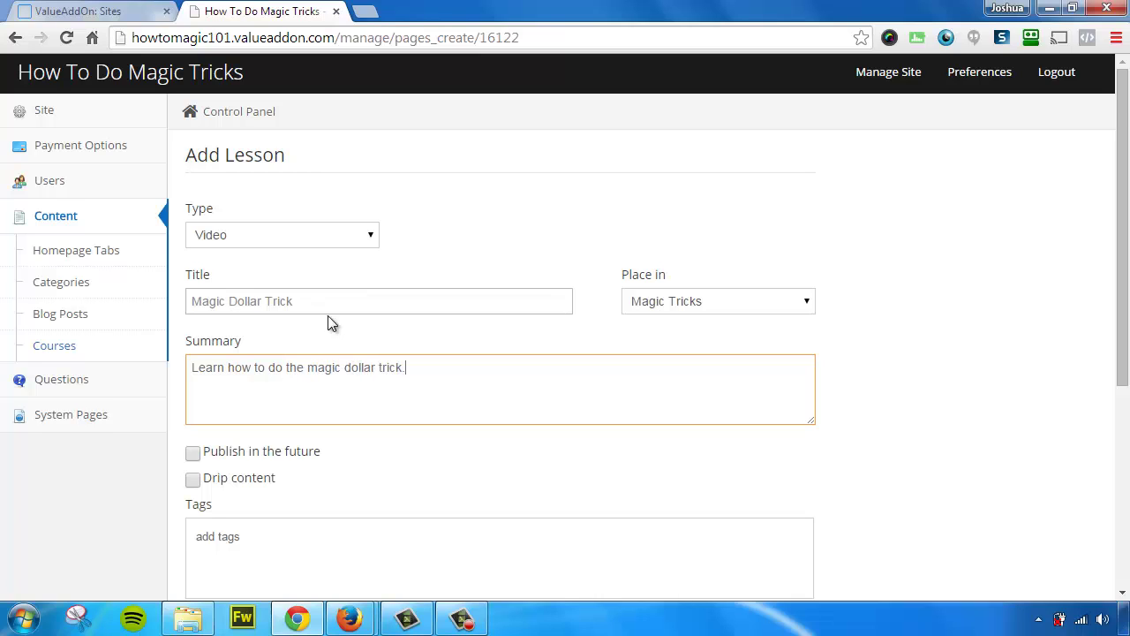
Step: Enable drip content for the Magic Dollar Trick lesson and set it to 5 days after paying
scroll(330, 323, "down", 1)
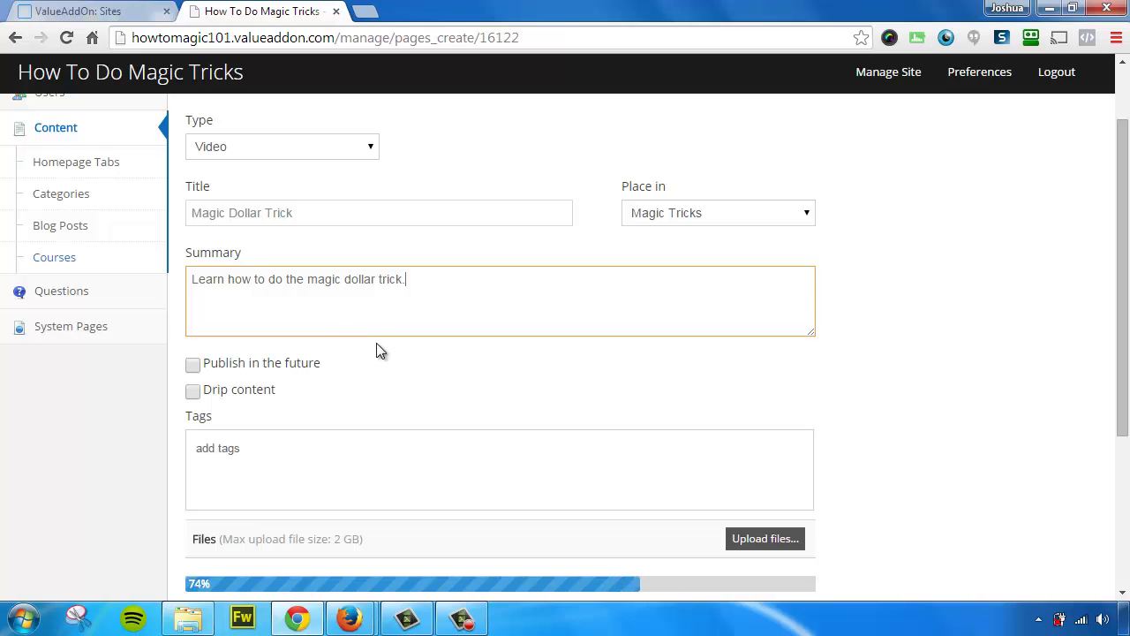
scroll(376, 341, "down", 1)
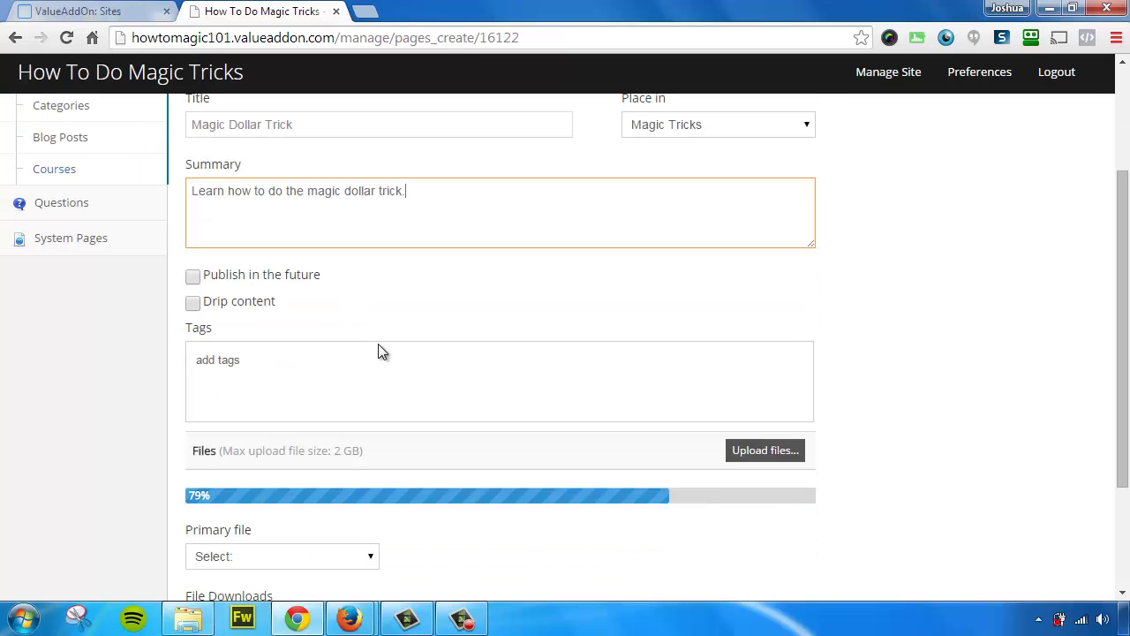
left_click(194, 303)
type("5")
Step: Add the tag "magic dollars" to the Magic Dollar Trick lesson
left_click(252, 390)
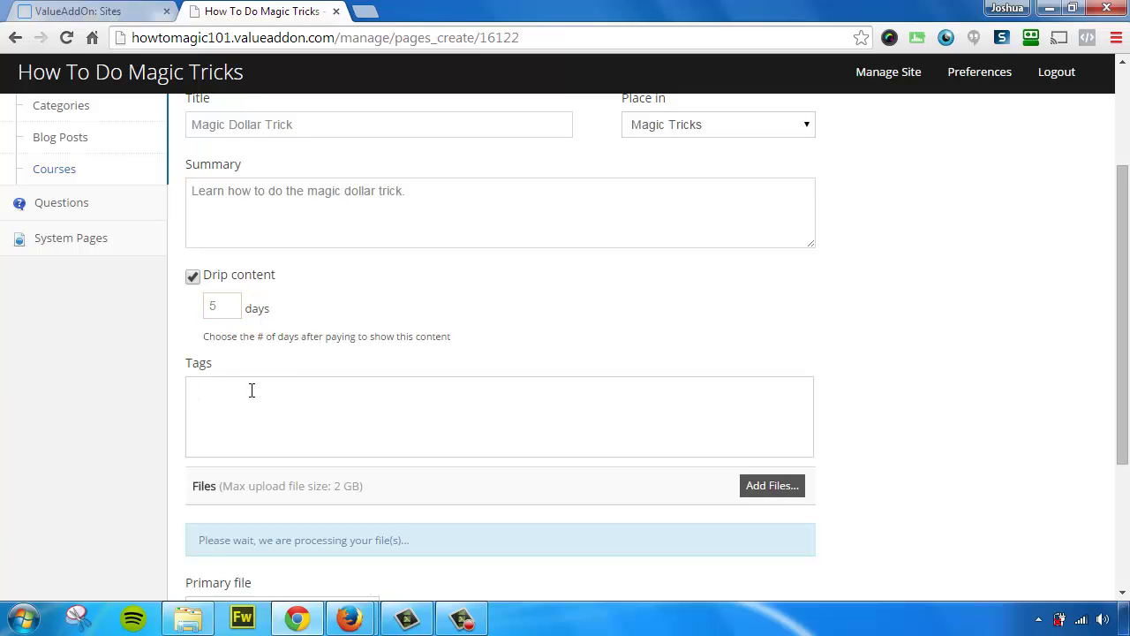
type("magic dolla")
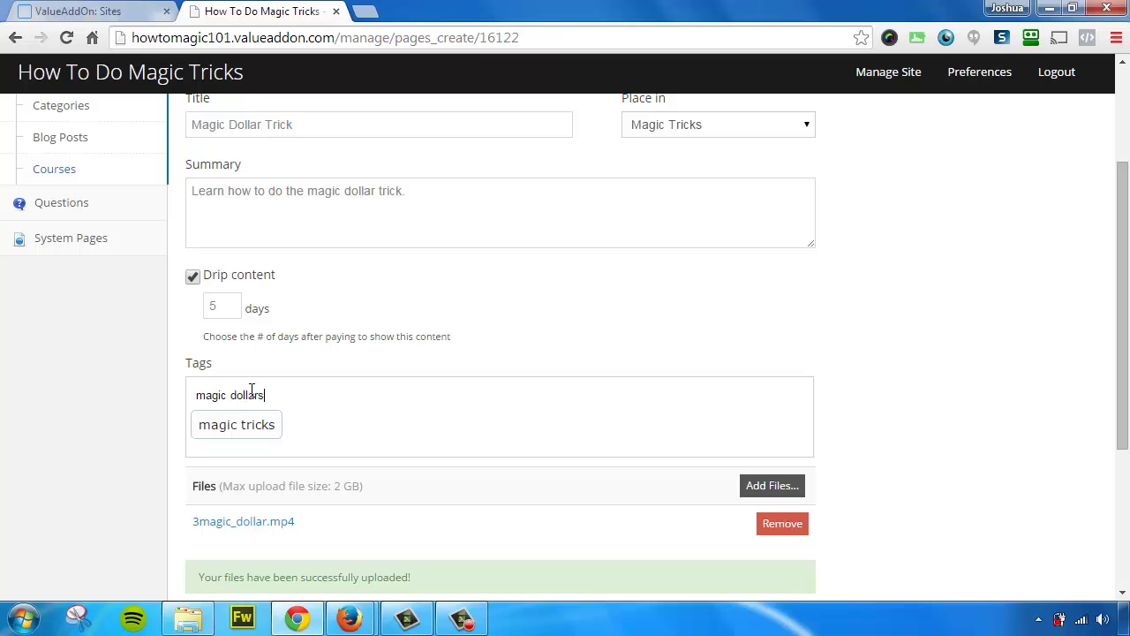
type("rs")
key("Return")
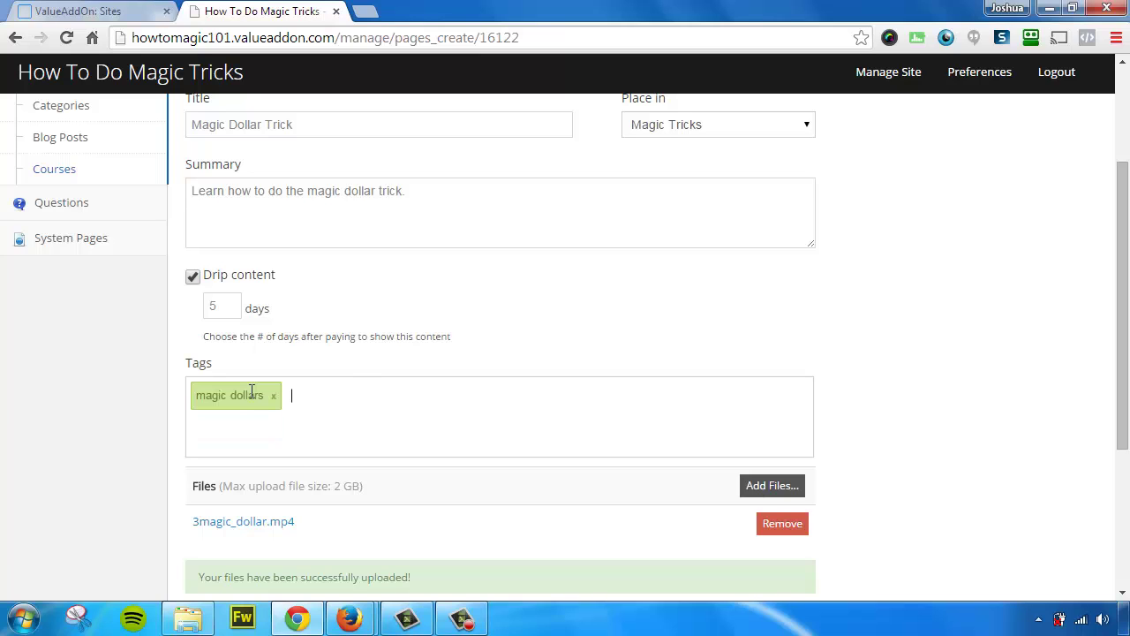
Step: Publish the Magic Dollar Trick lesson in the Magic Tricks course
scroll(393, 377, "down", 2)
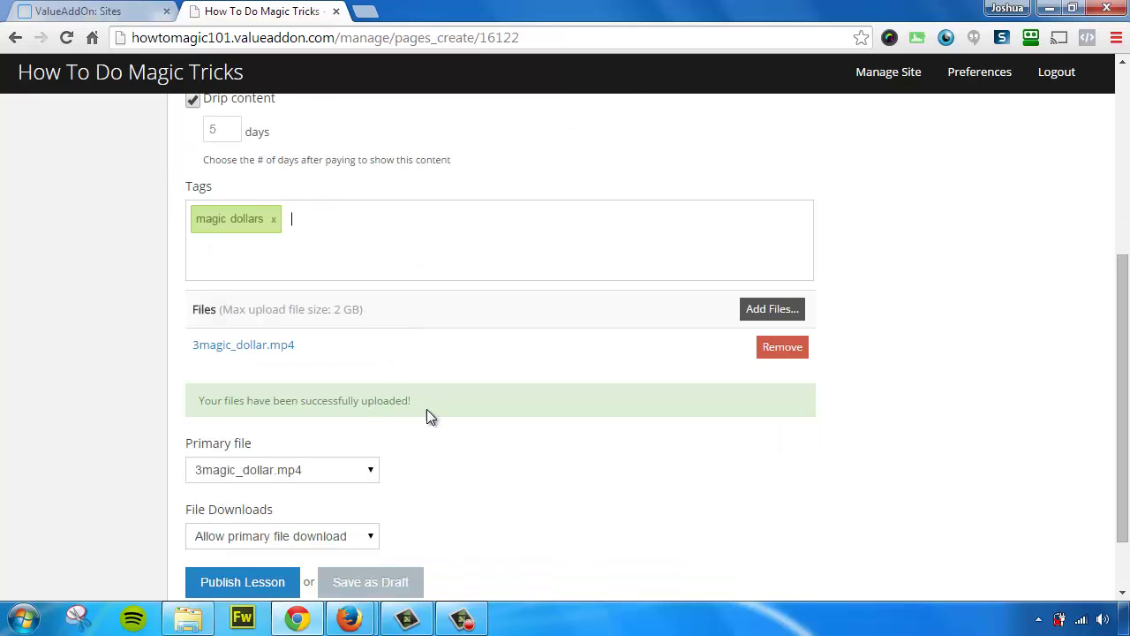
scroll(467, 416, "down", 1)
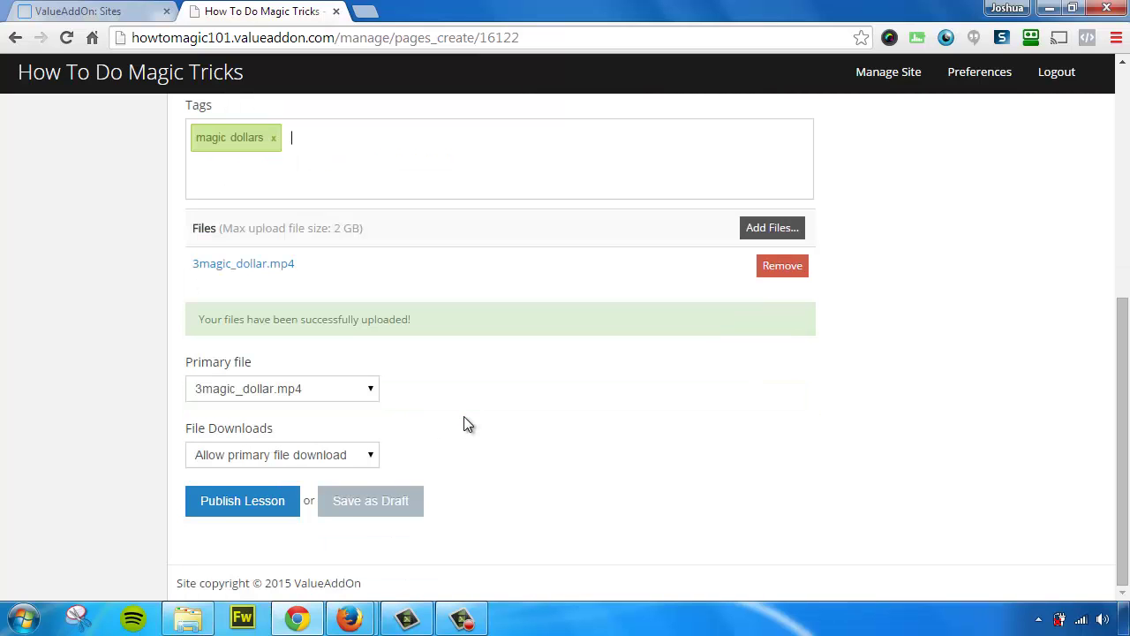
left_click(212, 521)
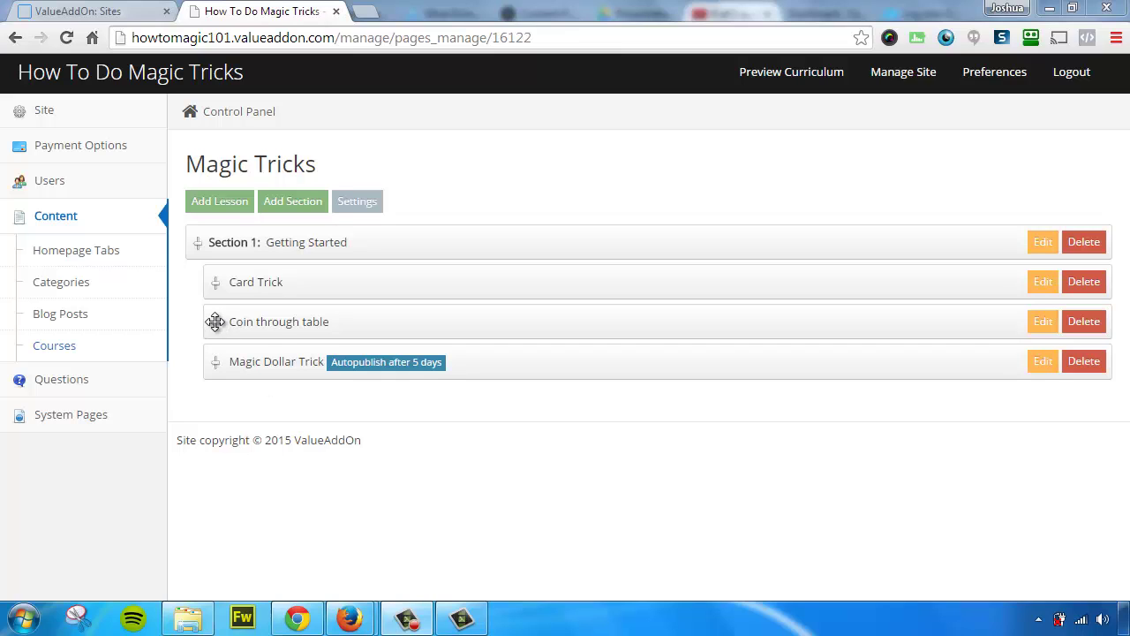
Step: Move the Coin through table lesson below Magic Dollar Trick, and restore the original lesson order
left_click_drag(218, 320, 213, 389)
mouse_move(199, 244)
left_mouse_down()
mouse_move(196, 363)
mouse_move(197, 339)
mouse_move(208, 351)
mouse_move(196, 218)
mouse_move(210, 242)
mouse_move(212, 232)
mouse_move(196, 237)
left_mouse_up()
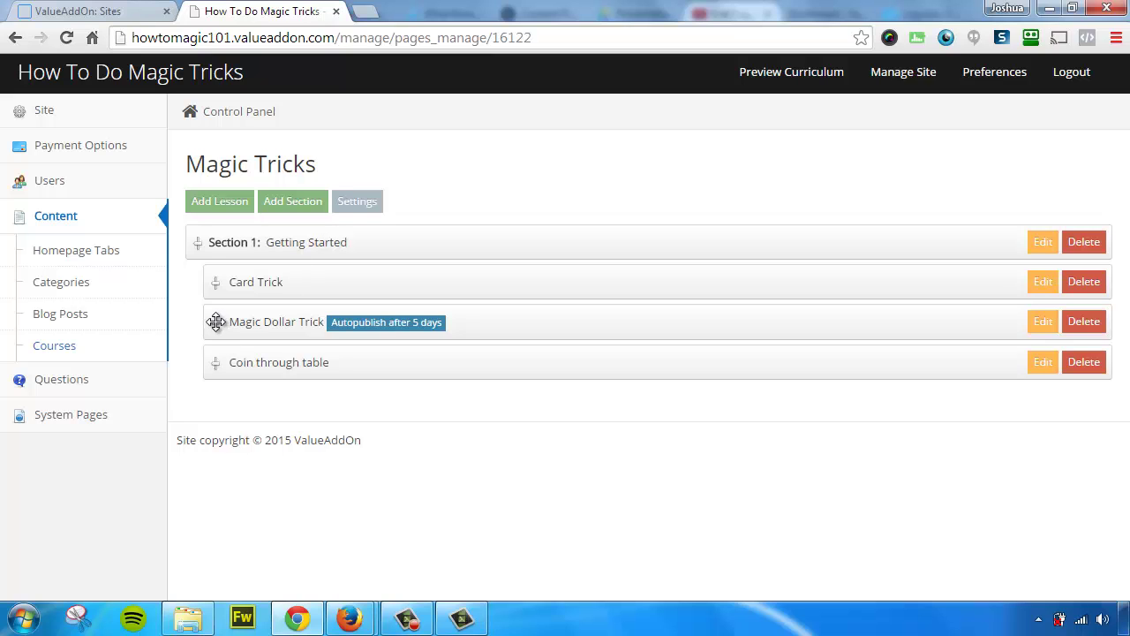
left_click_drag(215, 321, 212, 375)
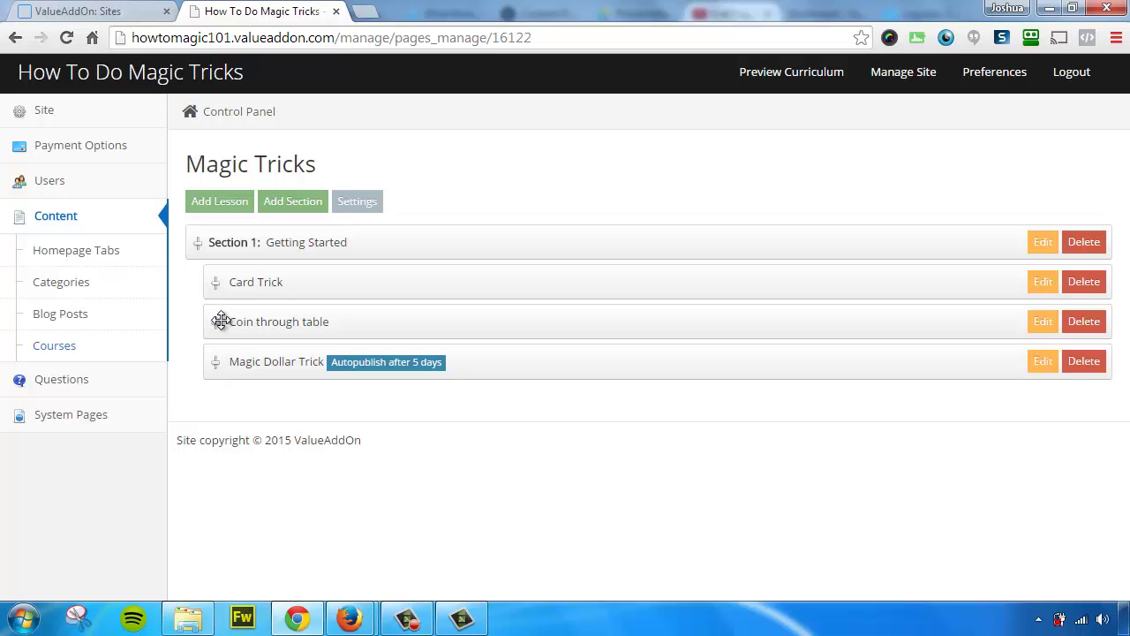
Step: Reorder the lessons by moving Coin through table above Card Trick and Magic Dollar Trick to the start and back to the end
left_click_drag(215, 322, 216, 283)
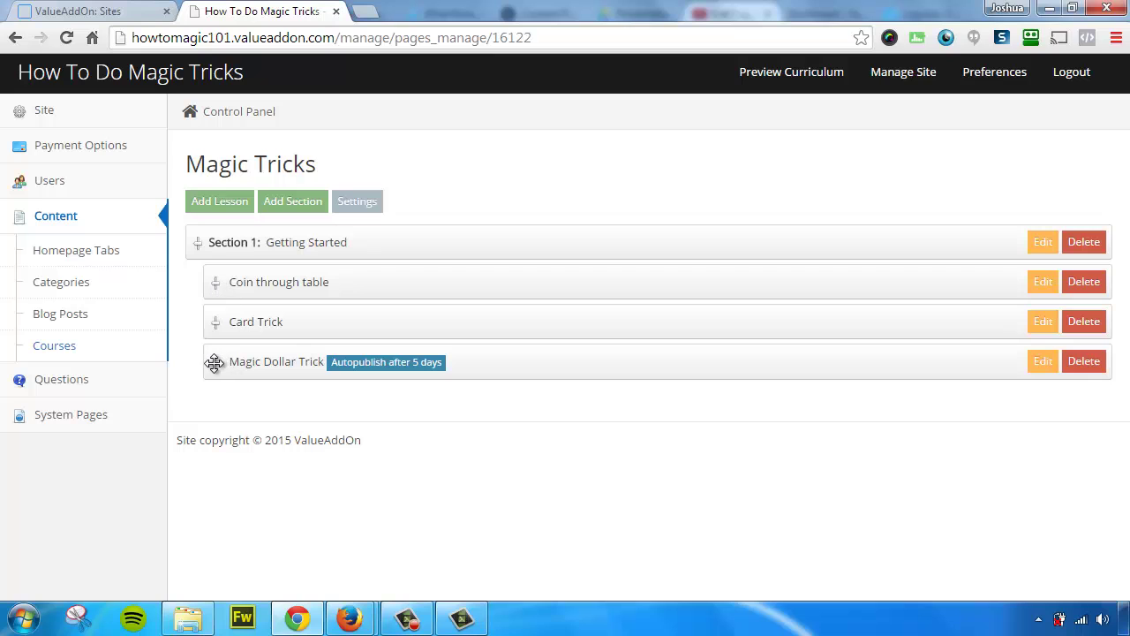
left_click_drag(217, 362, 239, 294)
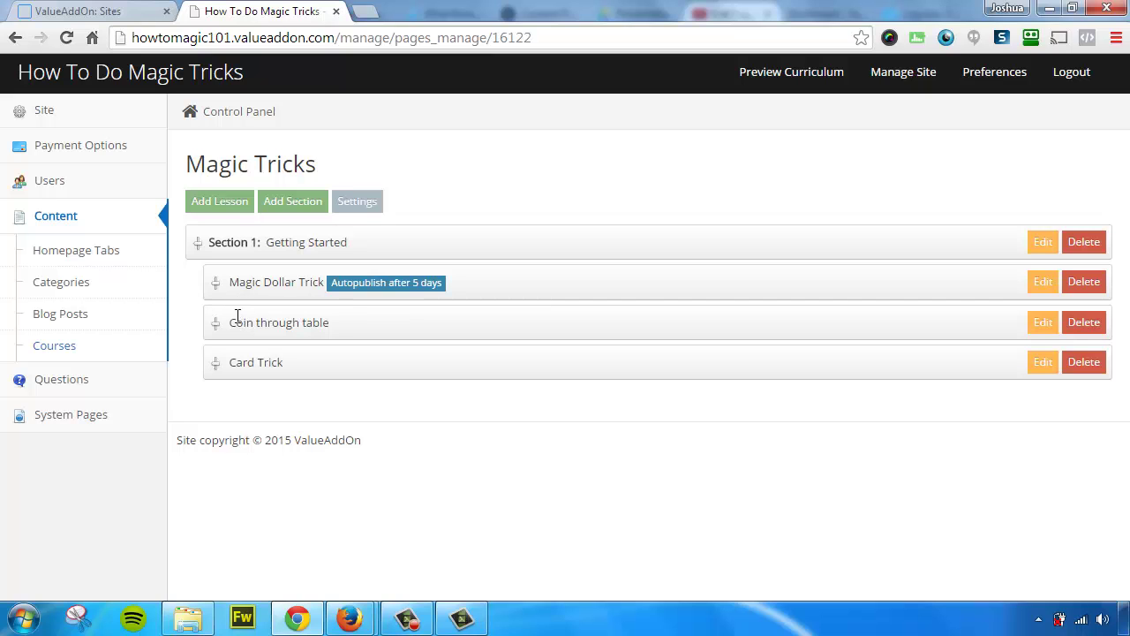
left_click_drag(214, 283, 217, 388)
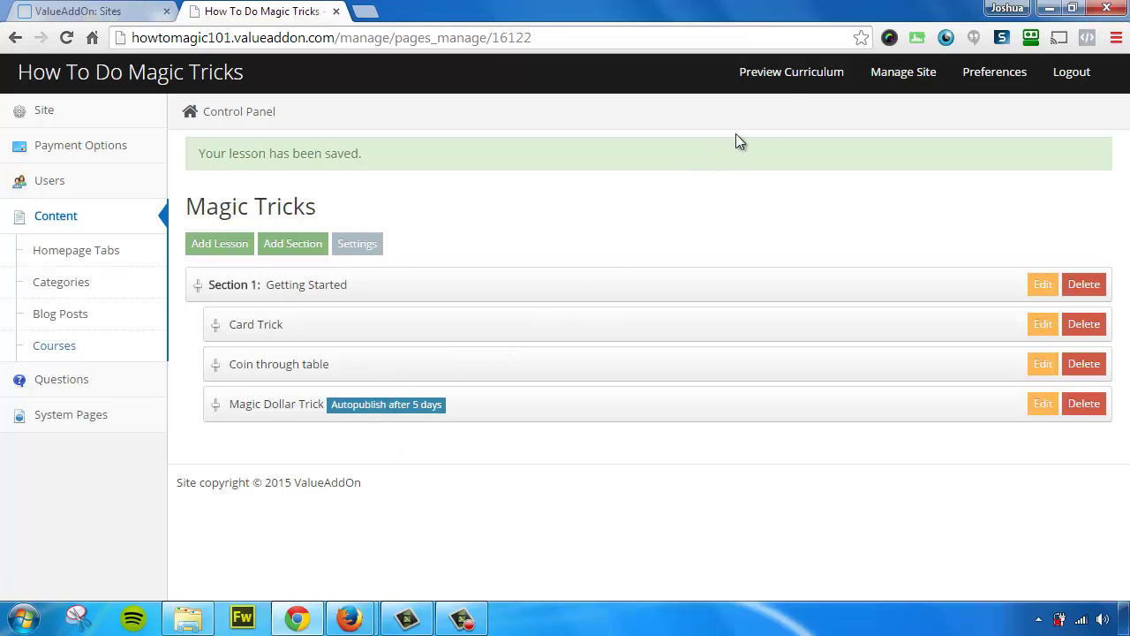
Step: Preview the Magic Tricks curriculum and open the Card Trick lesson as a member sees it
left_click(779, 76)
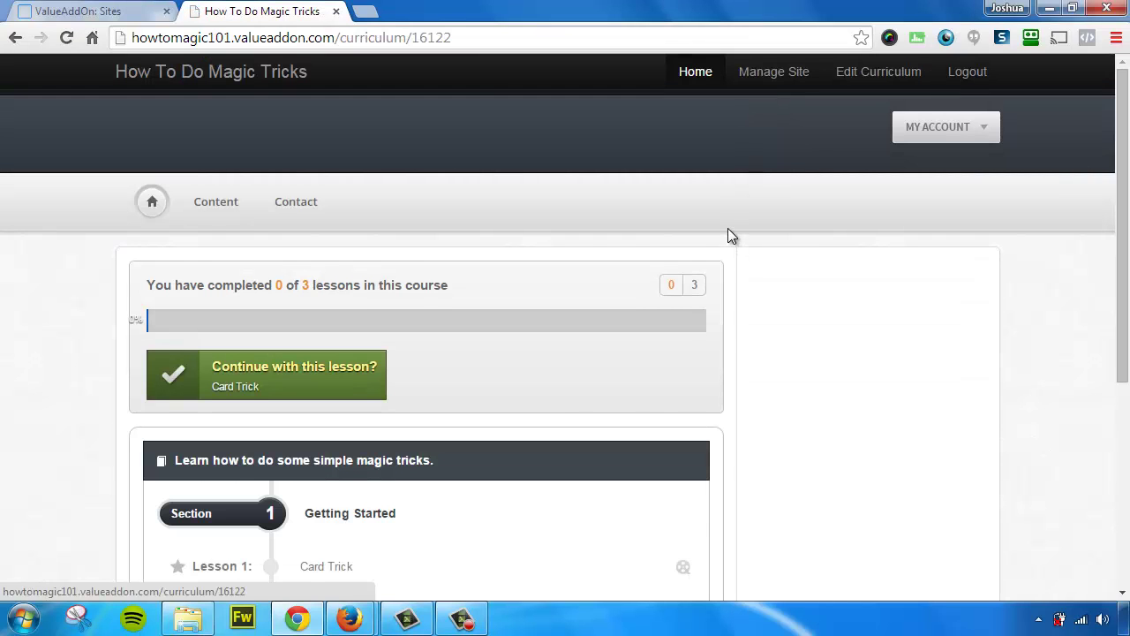
scroll(729, 232, "down", 1)
scroll(729, 234, "down", 1)
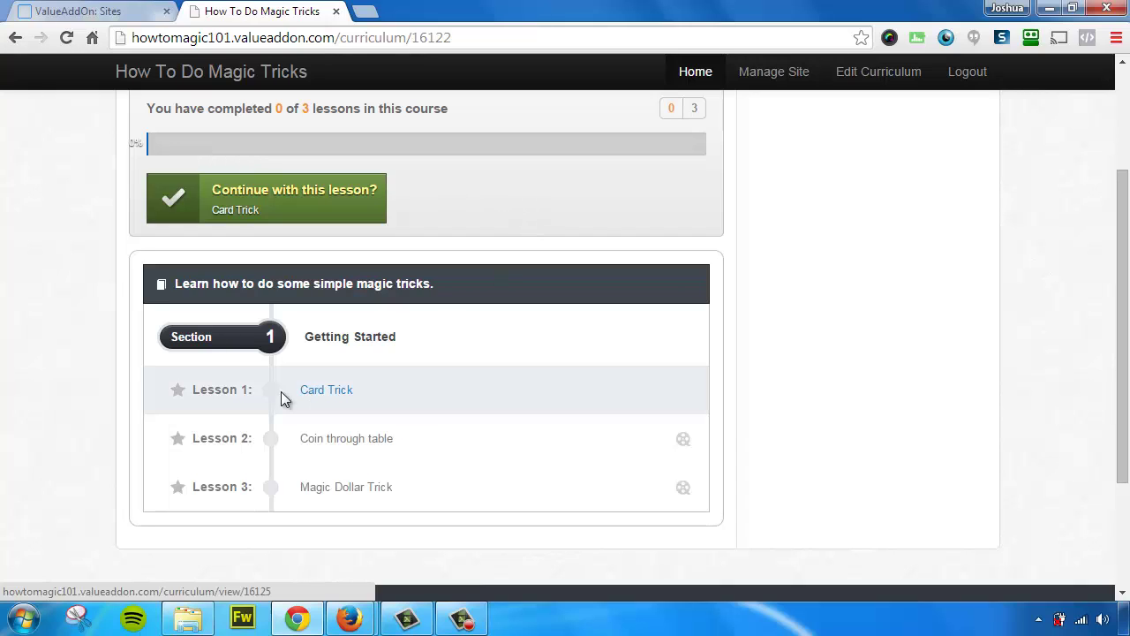
mouse_move(223, 395)
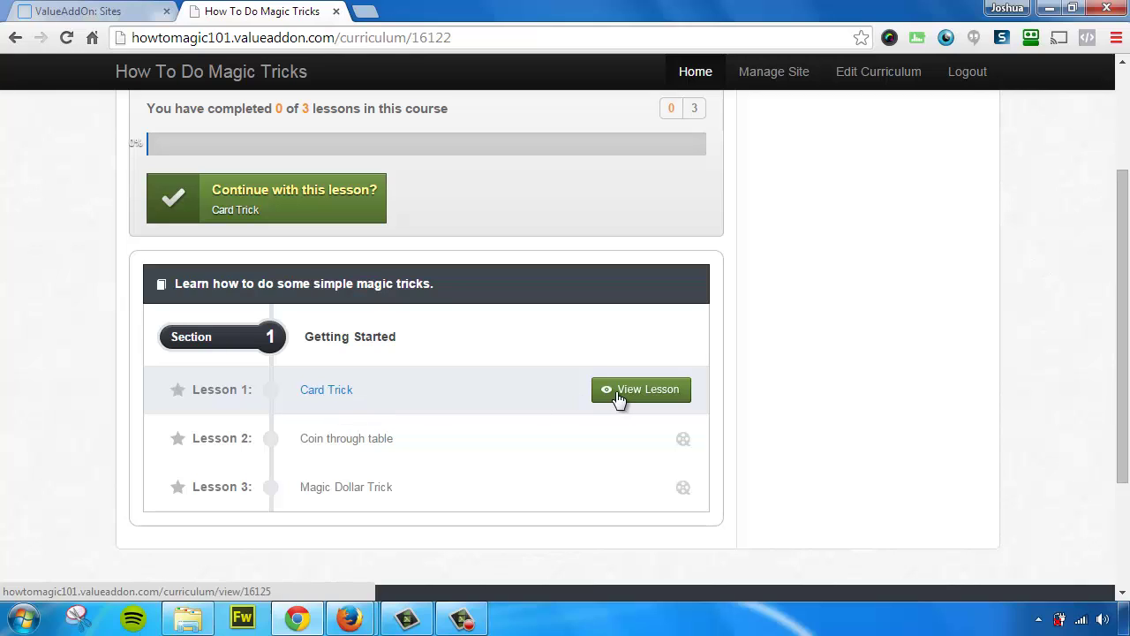
left_click(618, 395)
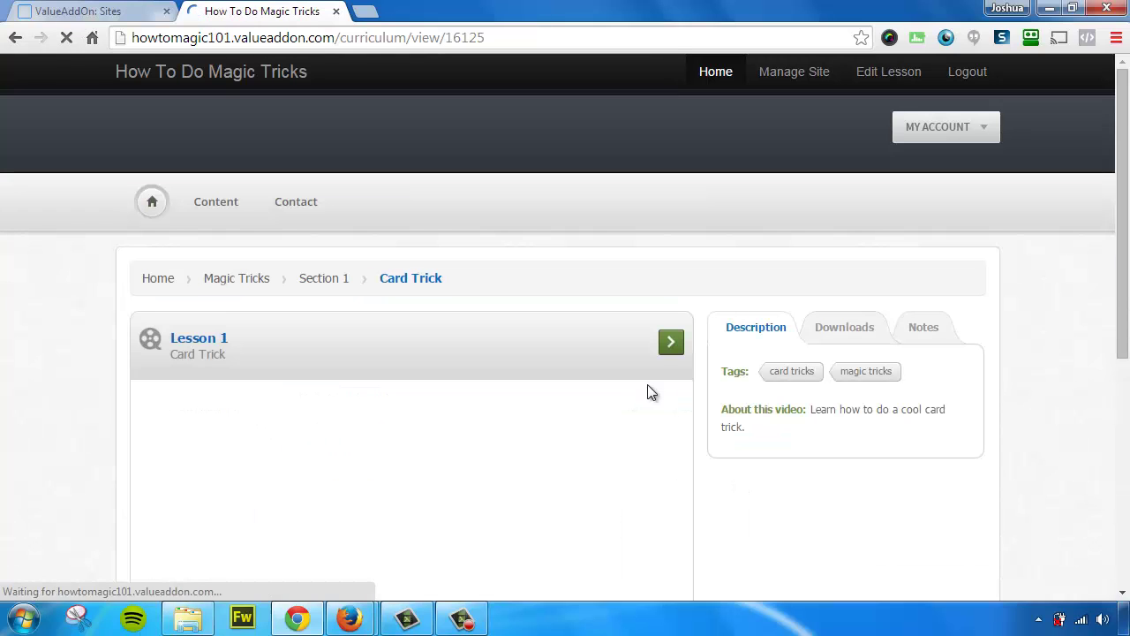
scroll(723, 268, "down", 1)
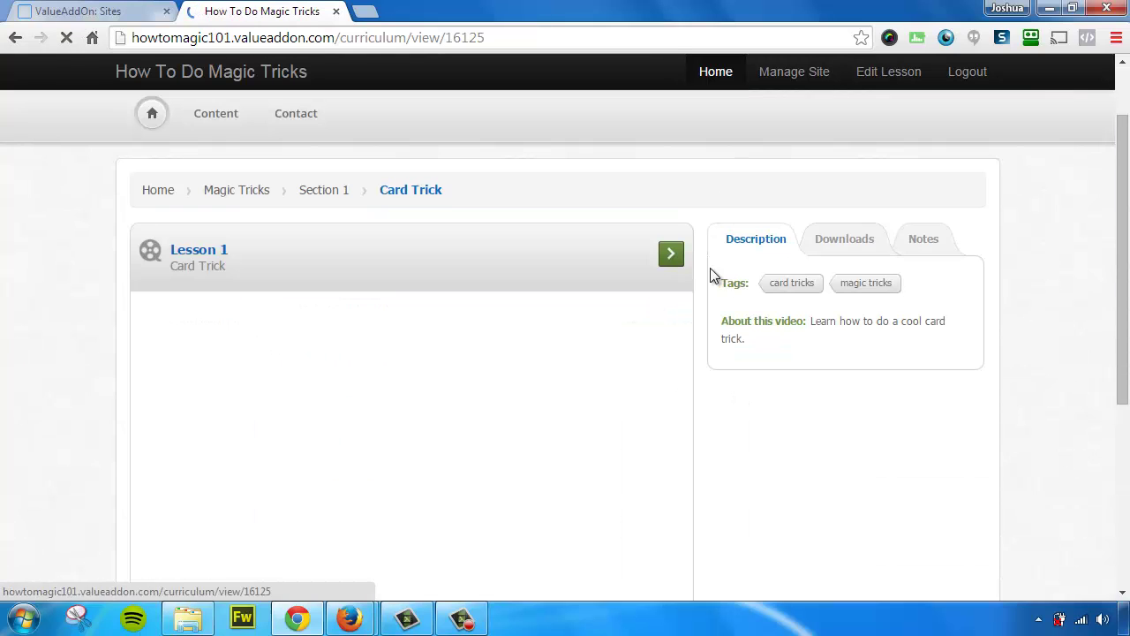
scroll(707, 274, "down", 1)
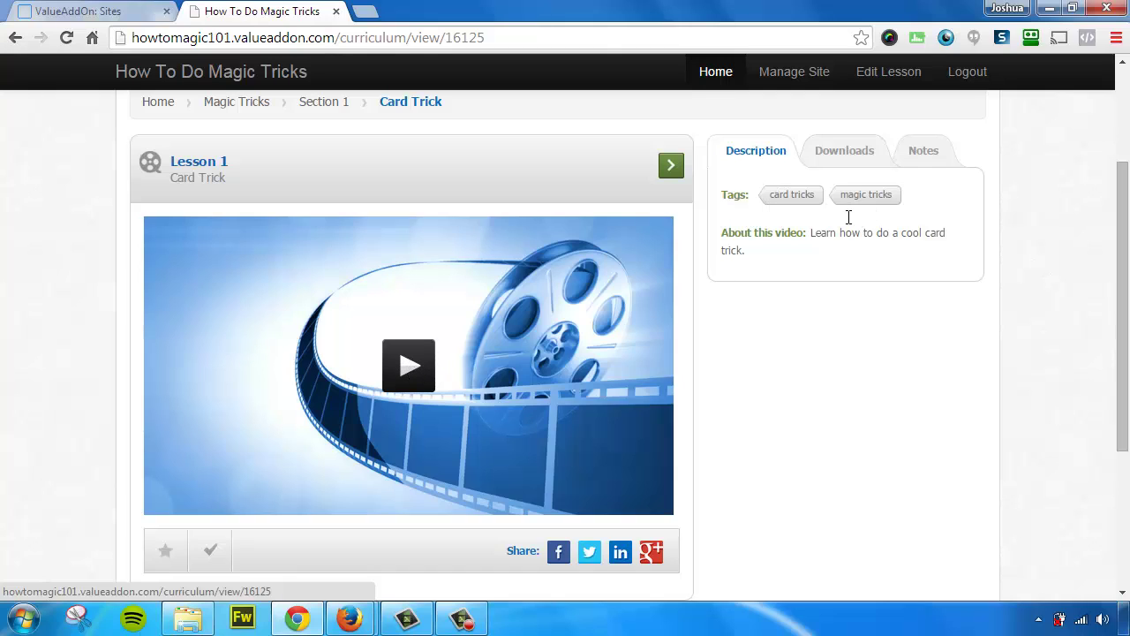
Step: View the Card Trick lesson's download options and private notes area, and play its video
left_click(840, 156)
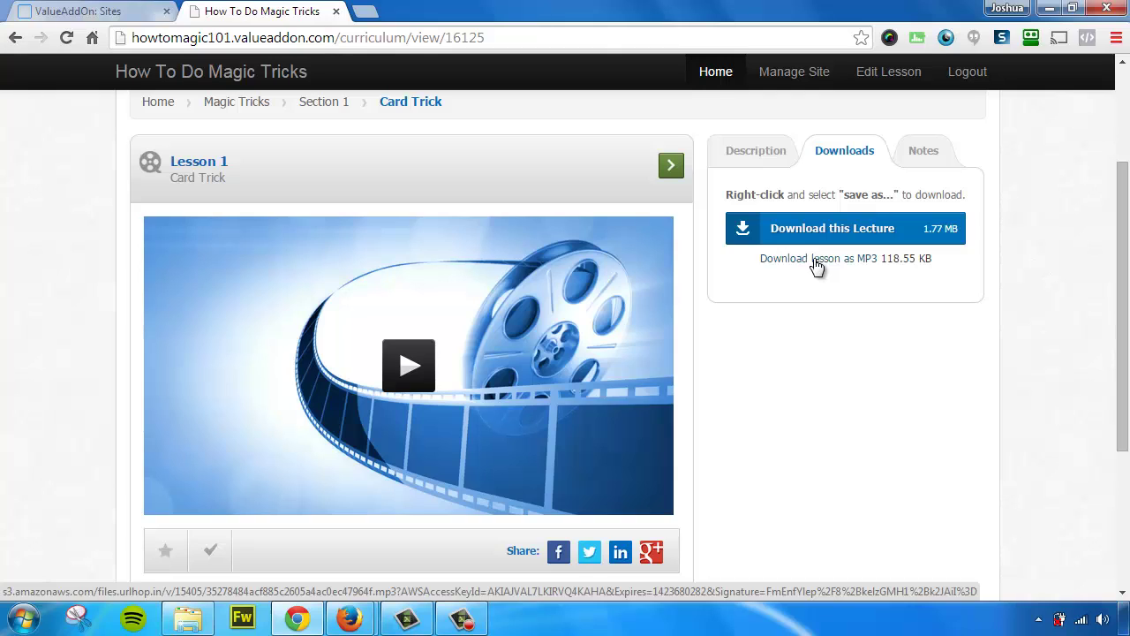
left_click(927, 153)
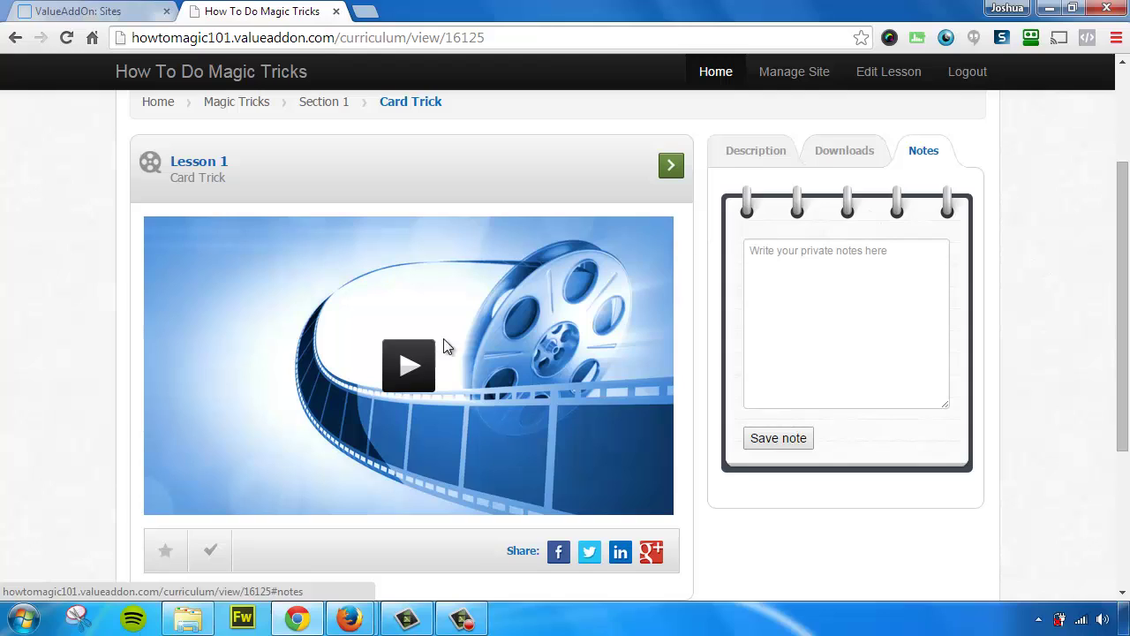
left_click(408, 367)
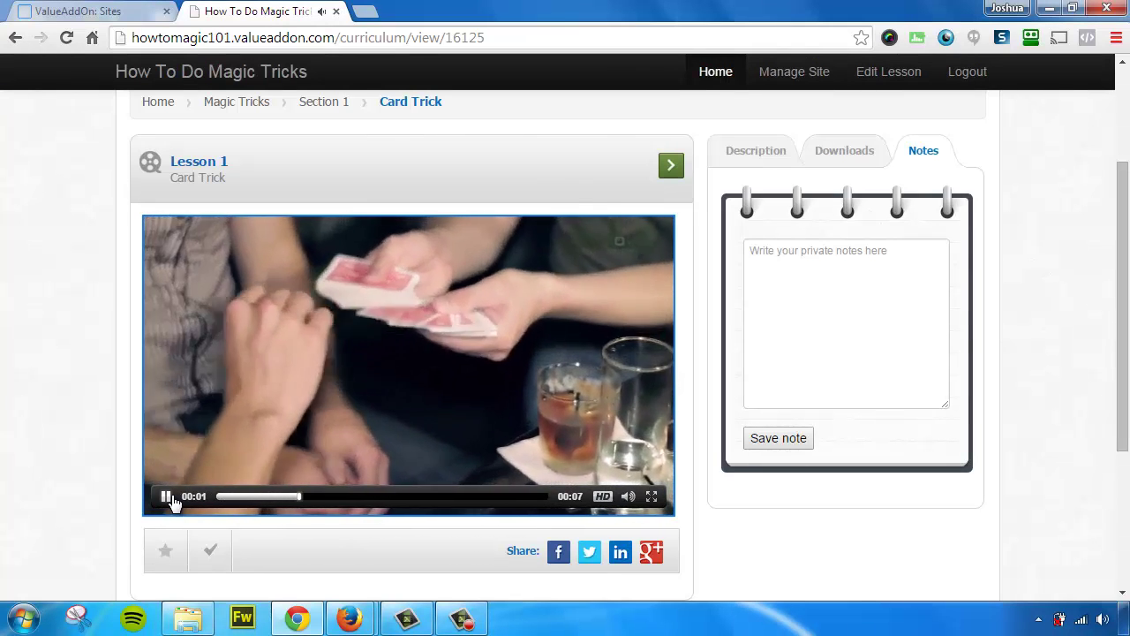
Step: Skip to near the end of the Card Trick video to complete the lesson, and advance to the Coin through table lesson
left_click(167, 498)
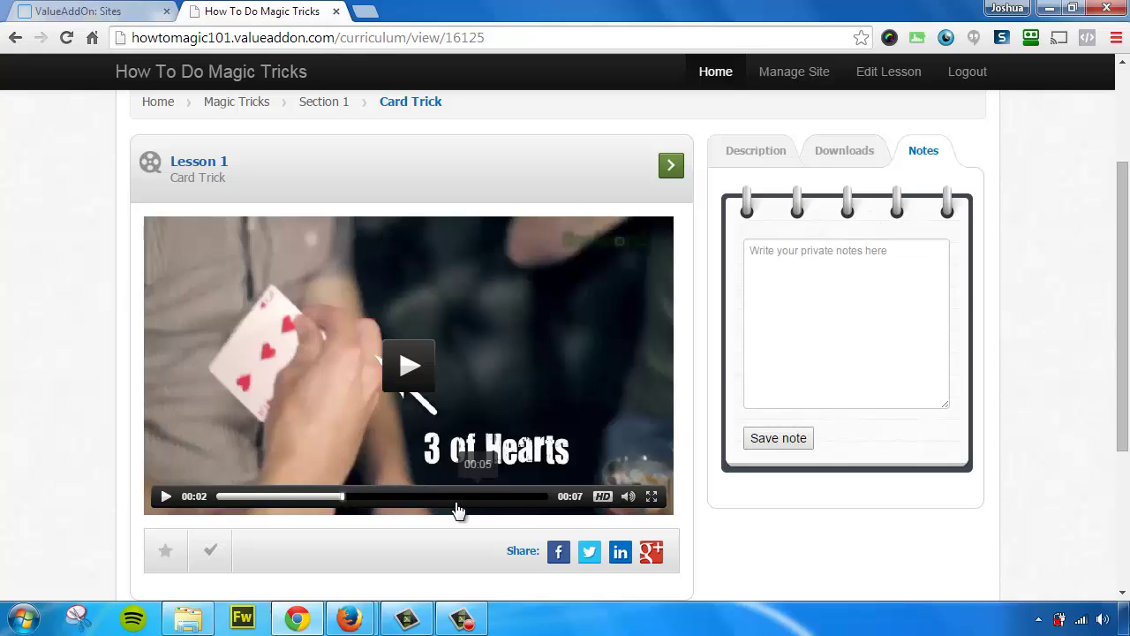
left_click(528, 511)
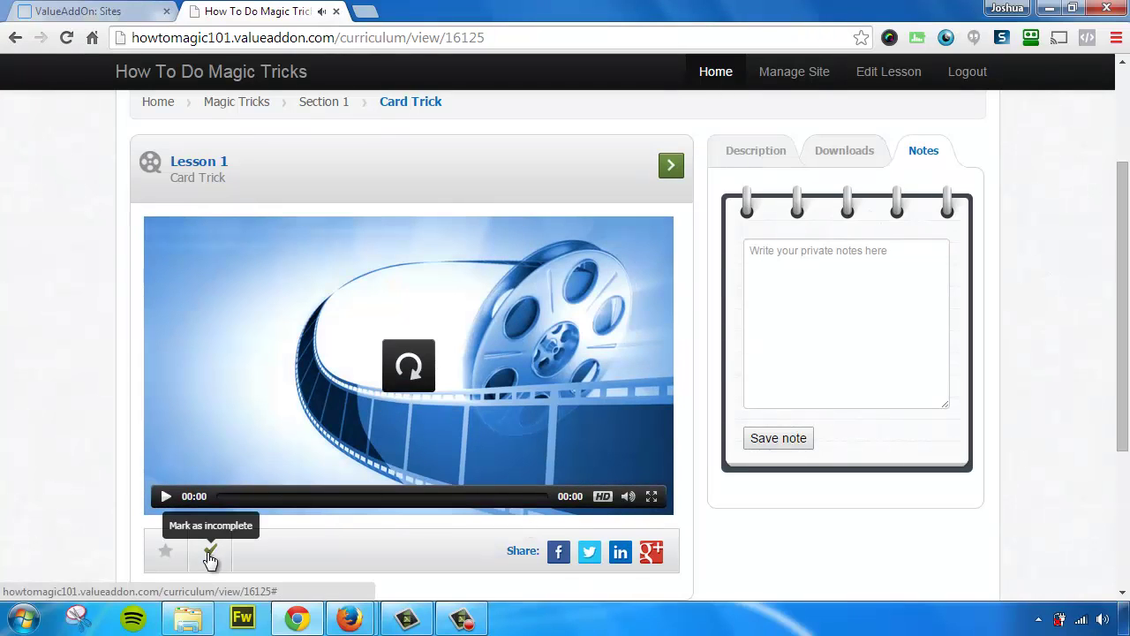
left_click(672, 168)
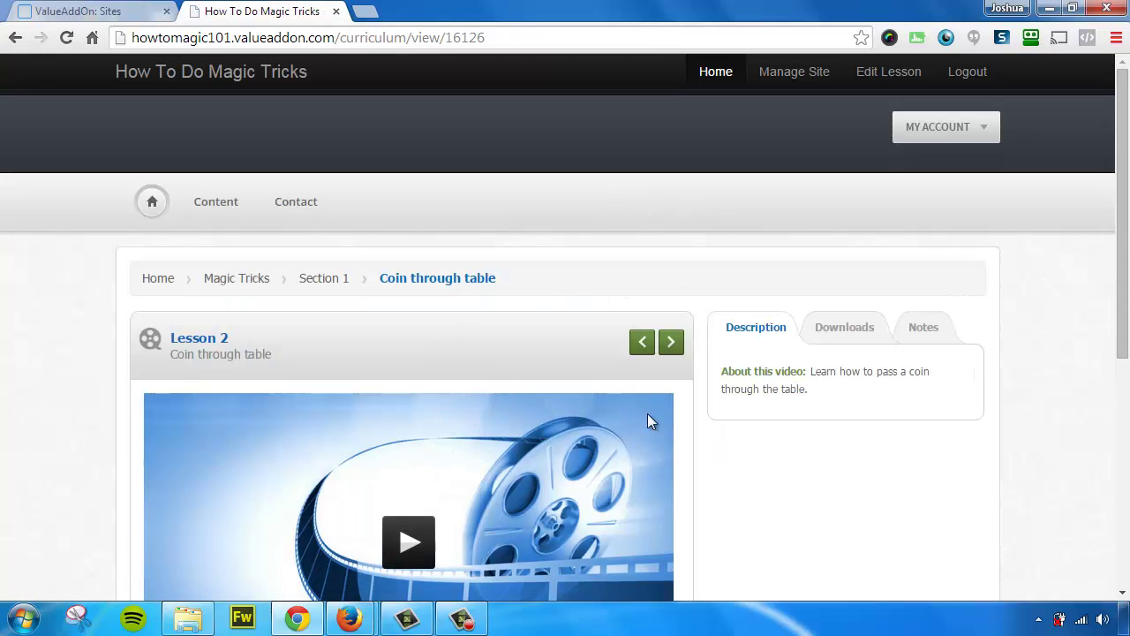
Step: Return to the member home page to check the Magic Tricks course progress, and open the course's lesson overview
left_click(213, 204)
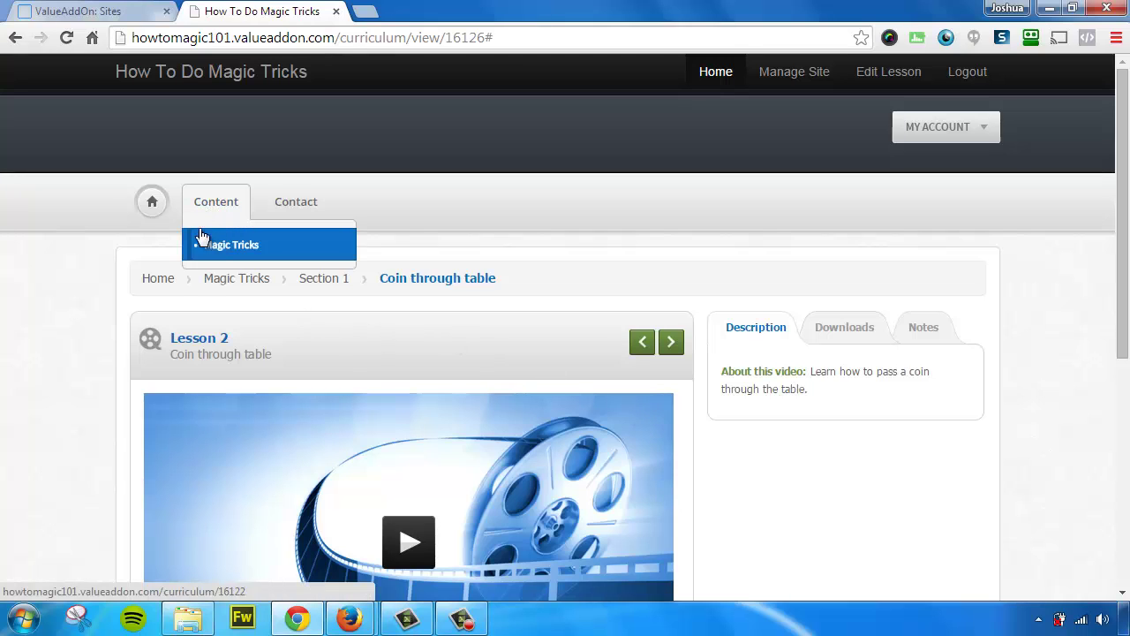
left_click(172, 210)
scroll(563, 301, "down", 1)
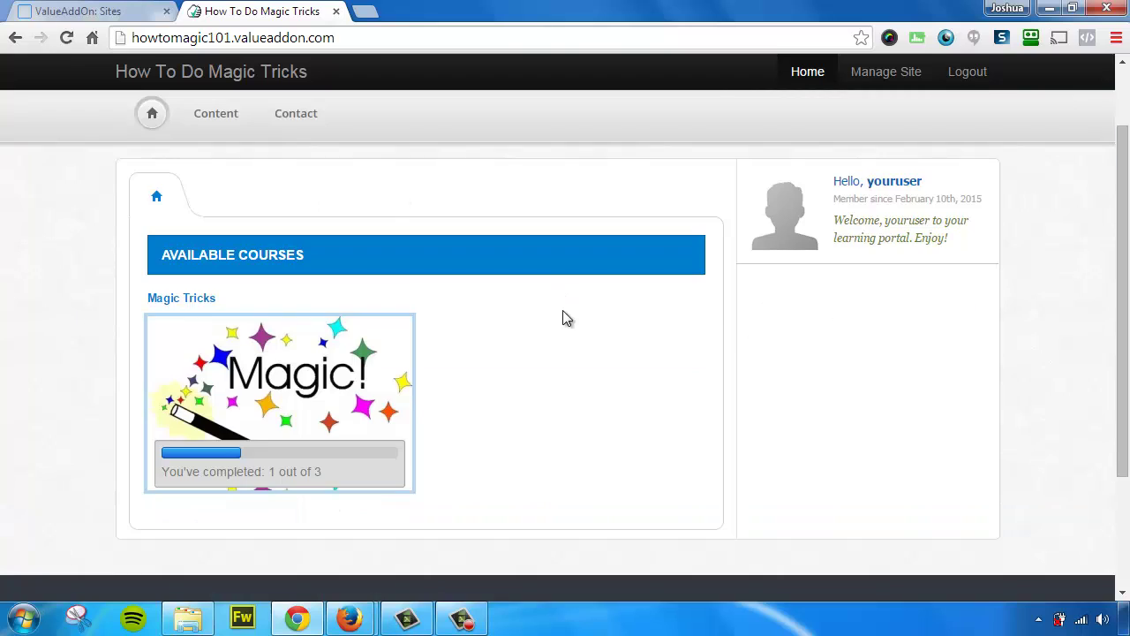
mouse_move(292, 357)
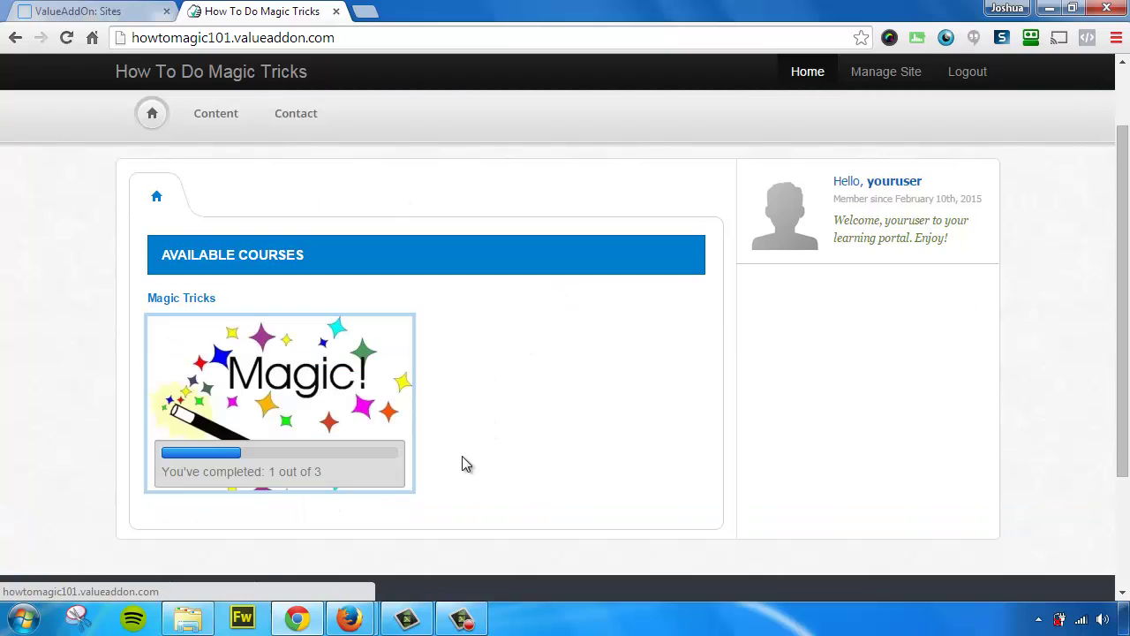
mouse_move(260, 487)
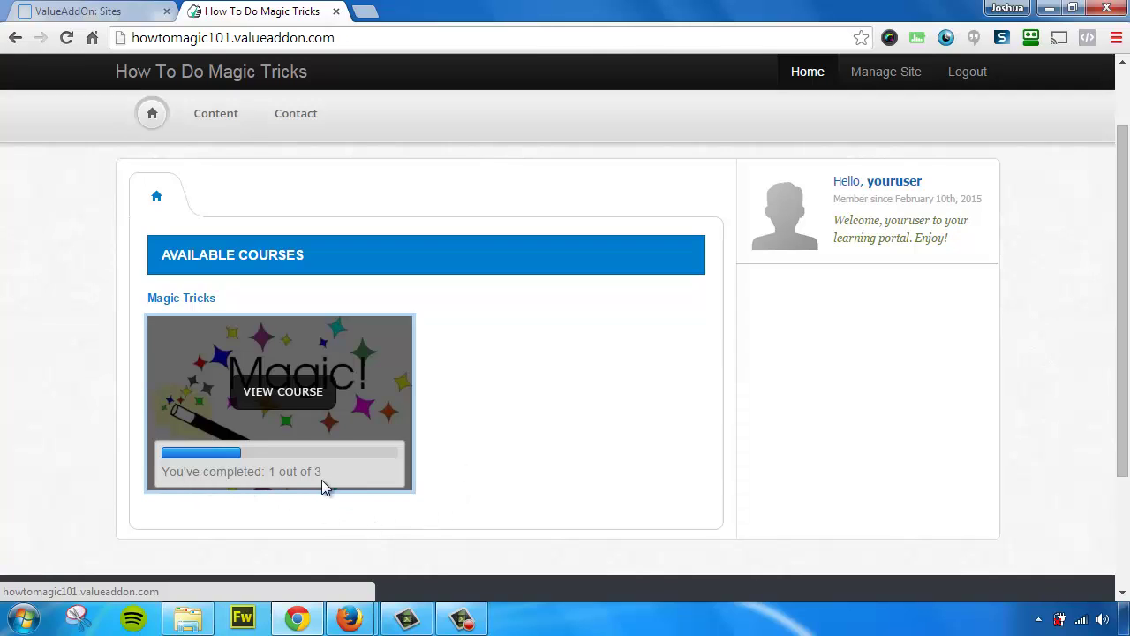
left_click(299, 415)
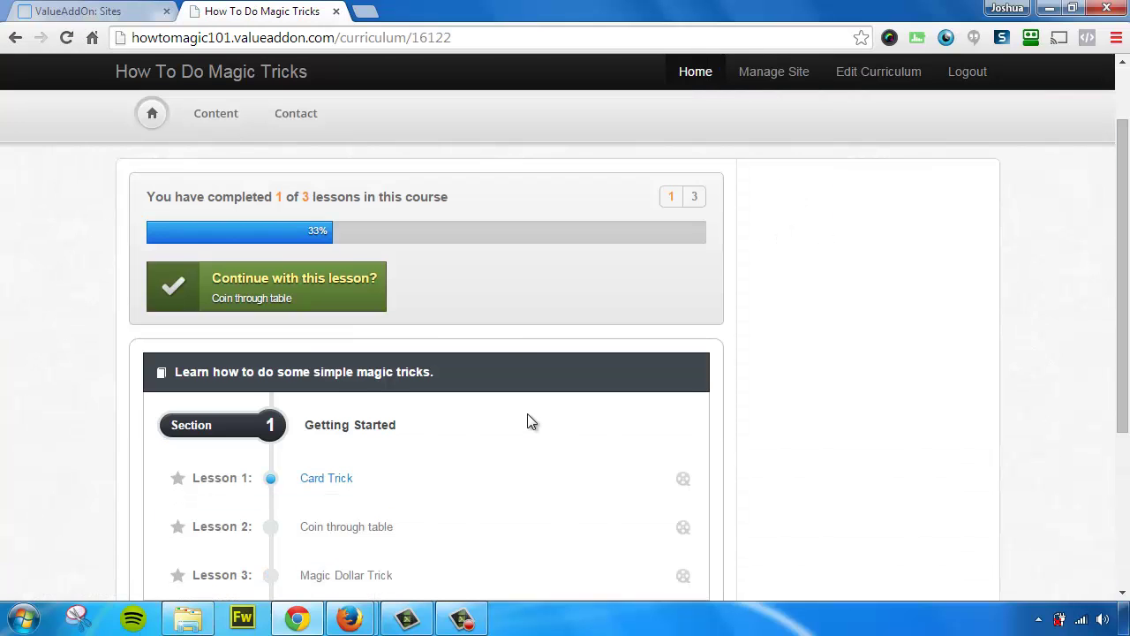